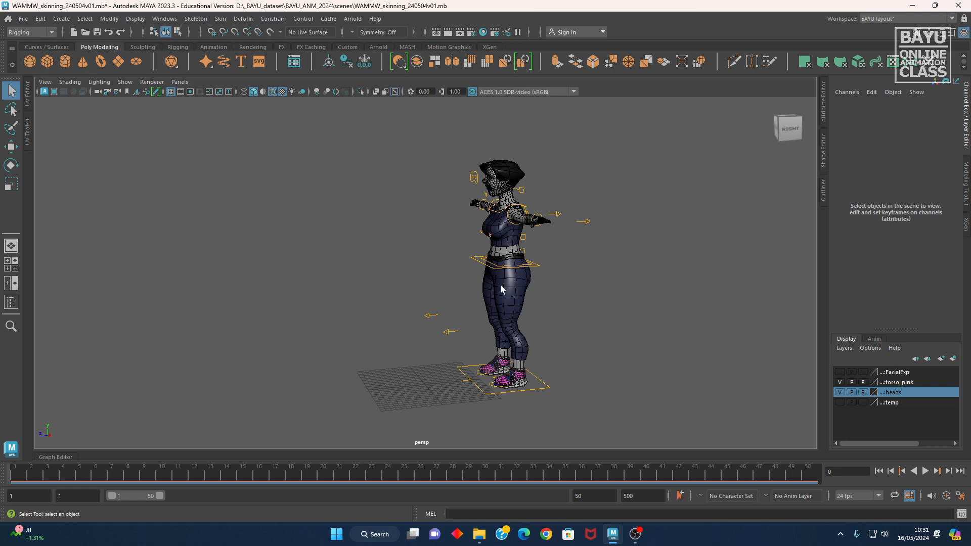
# - Examine the rigged character from several angles, including the legs, feet and their controls
pyautogui.keyDown('alt'); pyautogui.moveTo(455, 282); pyautogui.dragTo(509, 284); pyautogui.keyUp('alt')
pyautogui.keyDown('alt'); pyautogui.moveTo(509, 284); pyautogui.dragTo(575, 316, button='middle'); pyautogui.keyUp('alt')
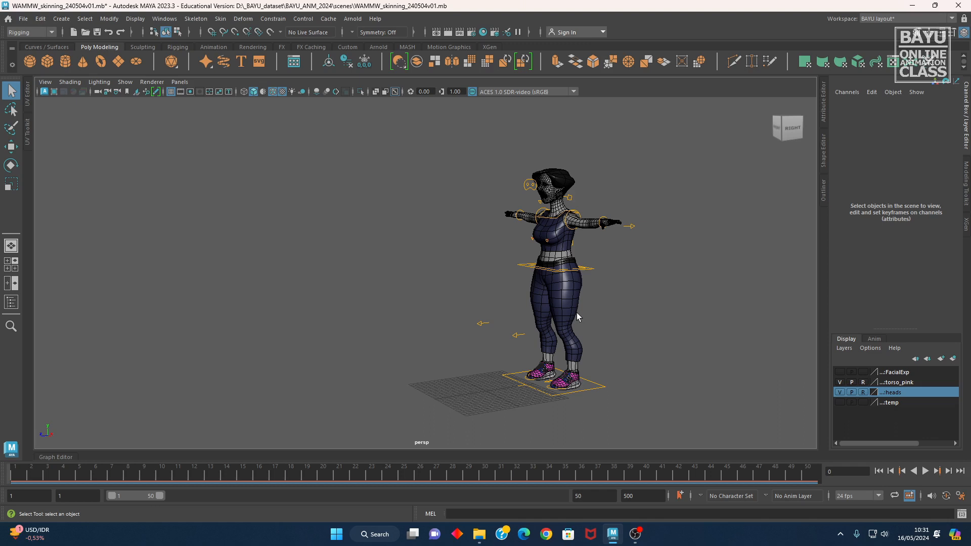
pyautogui.keyDown('alt'); pyautogui.moveTo(407, 307); pyautogui.dragTo(503, 326); pyautogui.keyUp('alt')
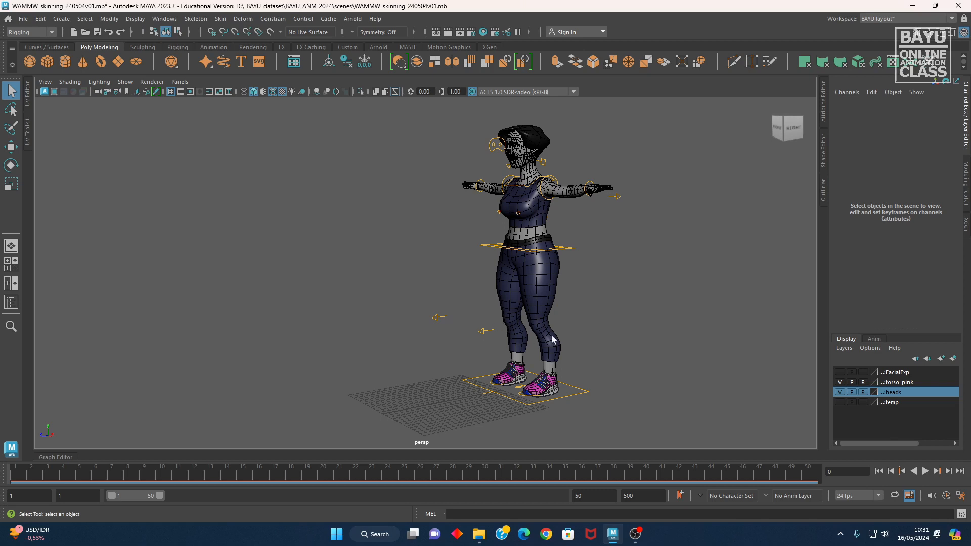
pyautogui.keyDown('alt'); pyautogui.moveTo(580, 347); pyautogui.dragTo(602, 379); pyautogui.keyUp('alt')
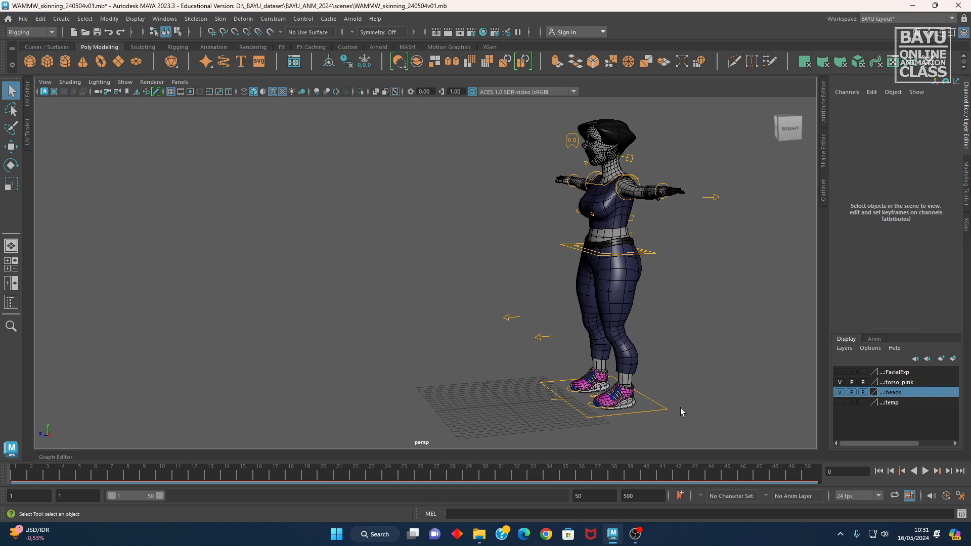
pyautogui.keyDown('alt'); pyautogui.moveTo(526, 367); pyautogui.dragTo(566, 377); pyautogui.keyUp('alt')
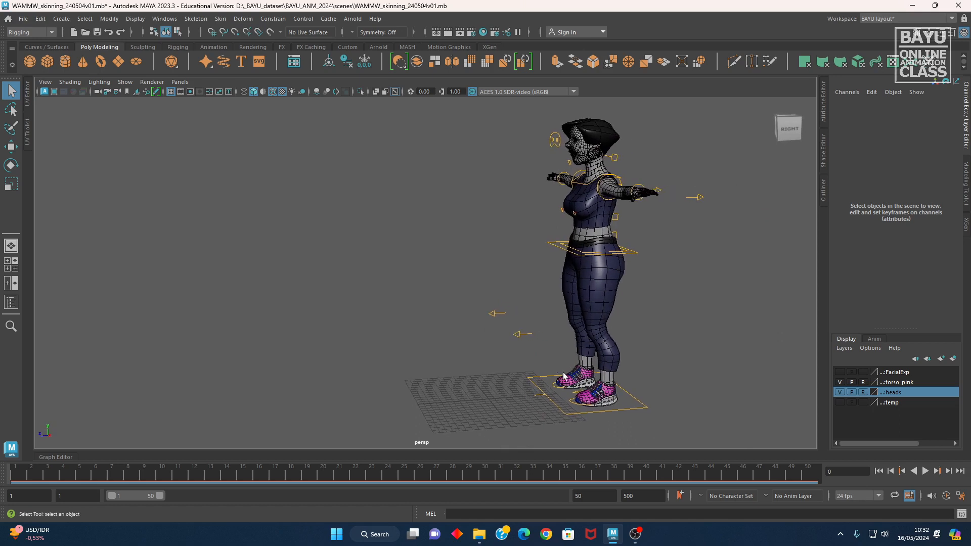
pyautogui.keyDown('alt'); pyautogui.moveTo(502, 381); pyautogui.dragTo(573, 390); pyautogui.keyUp('alt')
pyautogui.keyDown('alt'); pyautogui.moveTo(501, 378); pyautogui.dragTo(624, 390, button='right'); pyautogui.keyUp('alt')
pyautogui.keyDown('alt'); pyautogui.moveTo(624, 389); pyautogui.dragTo(569, 329, button='middle'); pyautogui.keyUp('alt')
pyautogui.keyDown('alt'); pyautogui.moveTo(587, 344); pyautogui.dragTo(579, 403); pyautogui.keyUp('alt')
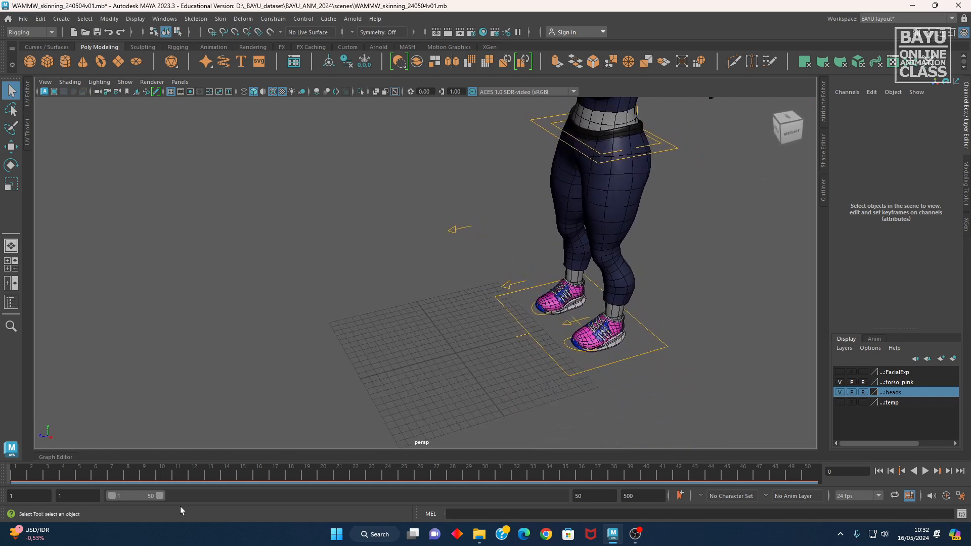
# - Set the time slider framerate to 25 fps in the preferences and save them
pyautogui.click(164, 19)
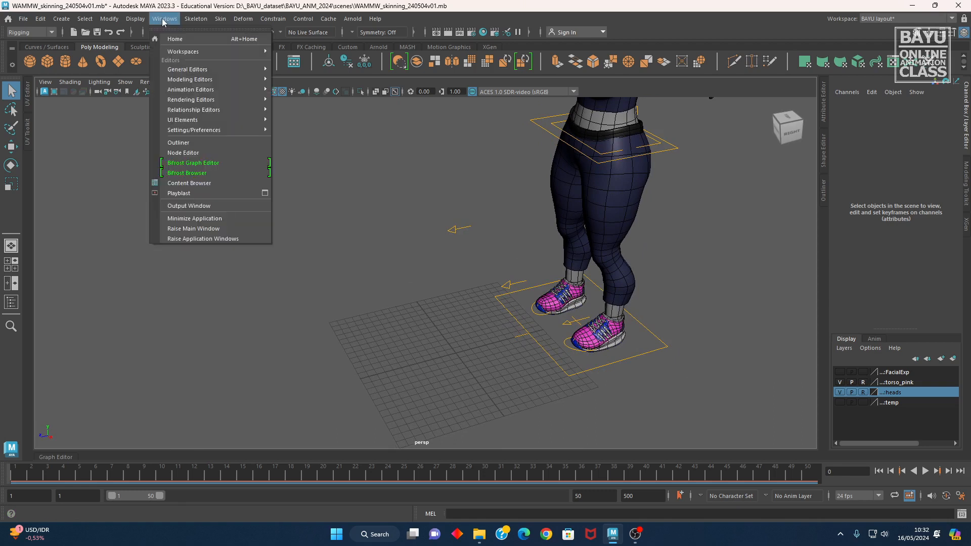
pyautogui.moveTo(231, 133)
pyautogui.click(297, 139)
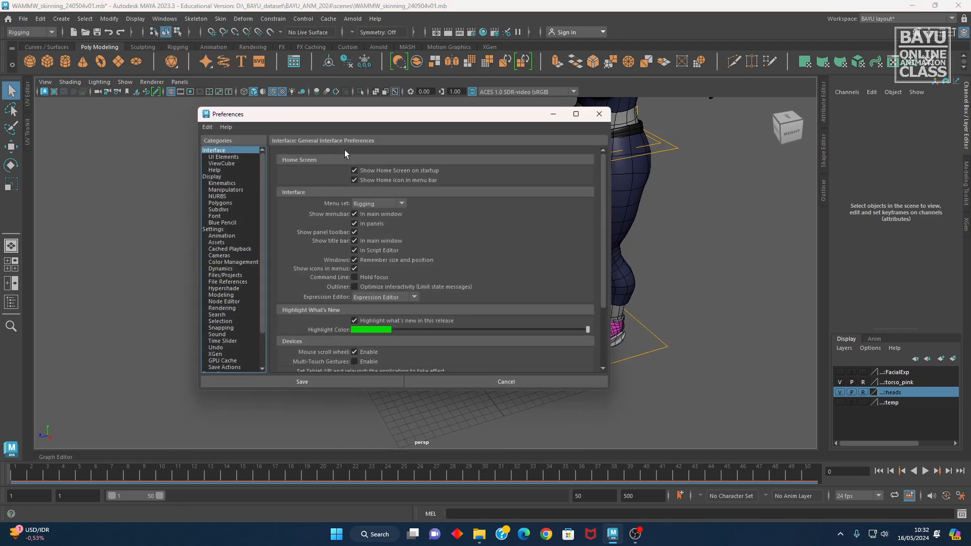
pyautogui.click(222, 341)
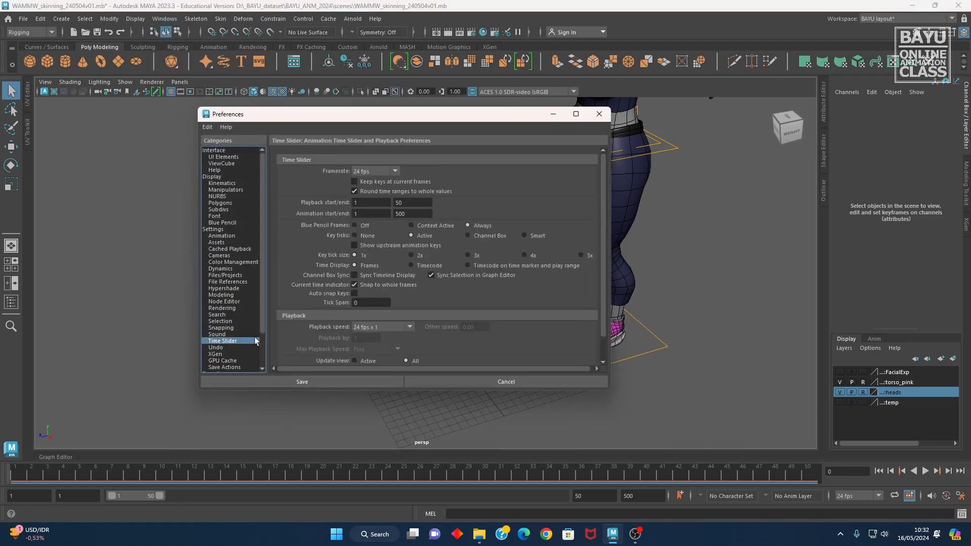
pyautogui.click(368, 171)
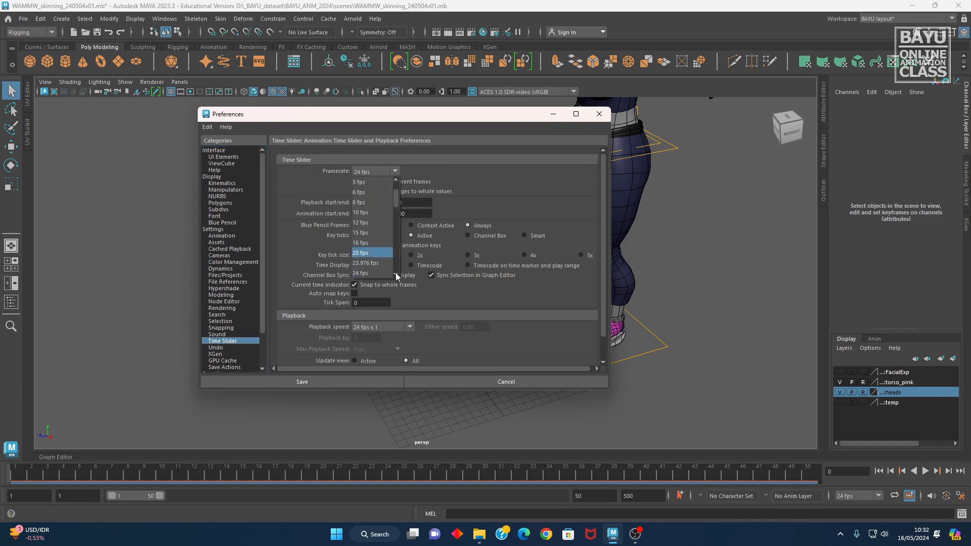
pyautogui.click(373, 273)
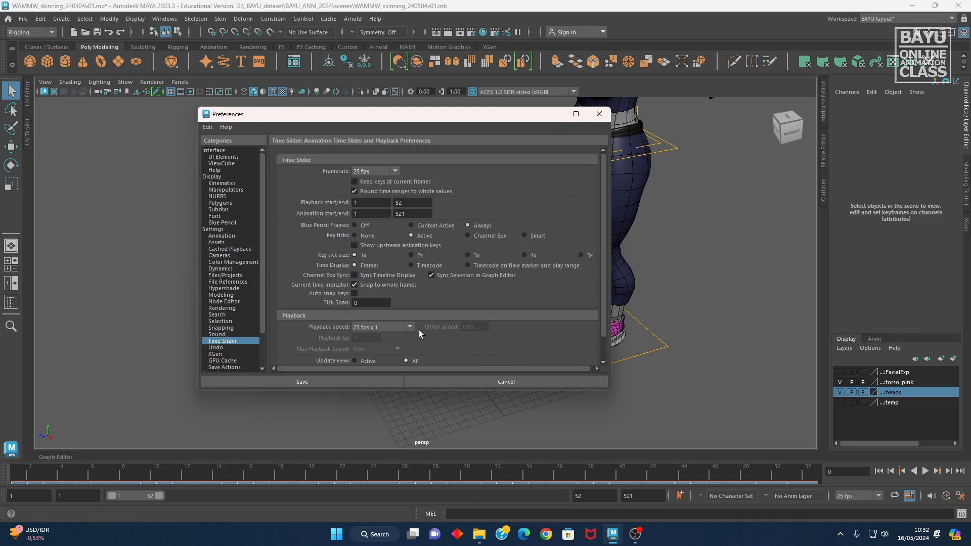
pyautogui.click(337, 384)
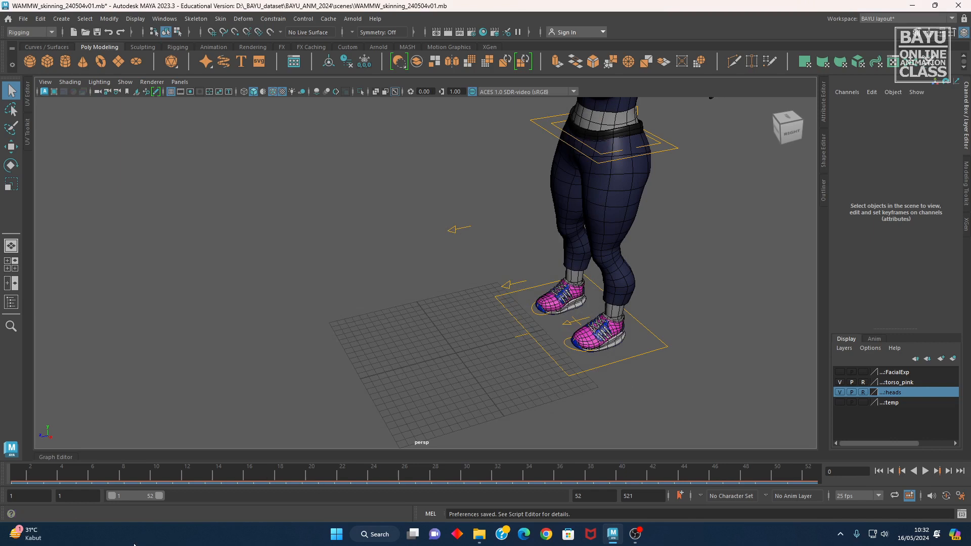
# - Set the playback start to frame 0 and the animation end to frame 150
pyautogui.doubleClick(78, 498)
pyautogui.write('0')
pyautogui.press('Return')
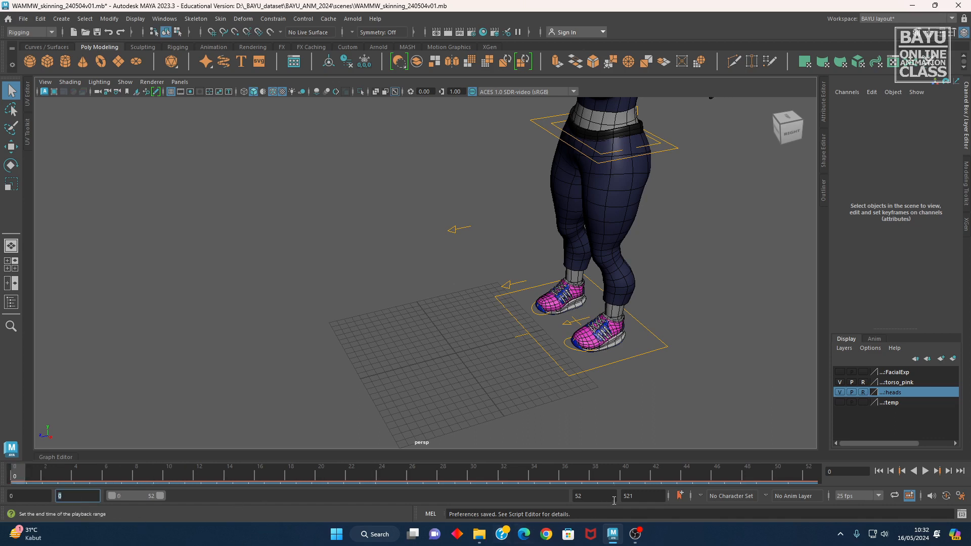
pyautogui.doubleClick(645, 497)
pyautogui.write('150')
pyautogui.press('Return')
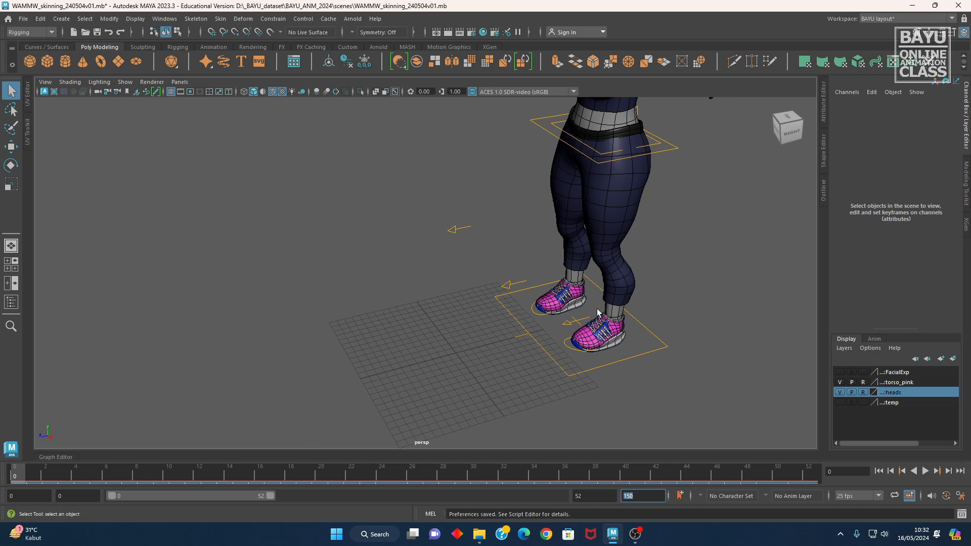
# - Key Translate Y and Translate Z on both foot control curves at frame 0
pyautogui.keyDown('alt'); pyautogui.moveTo(499, 317); pyautogui.dragTo(509, 323); pyautogui.keyUp('alt')
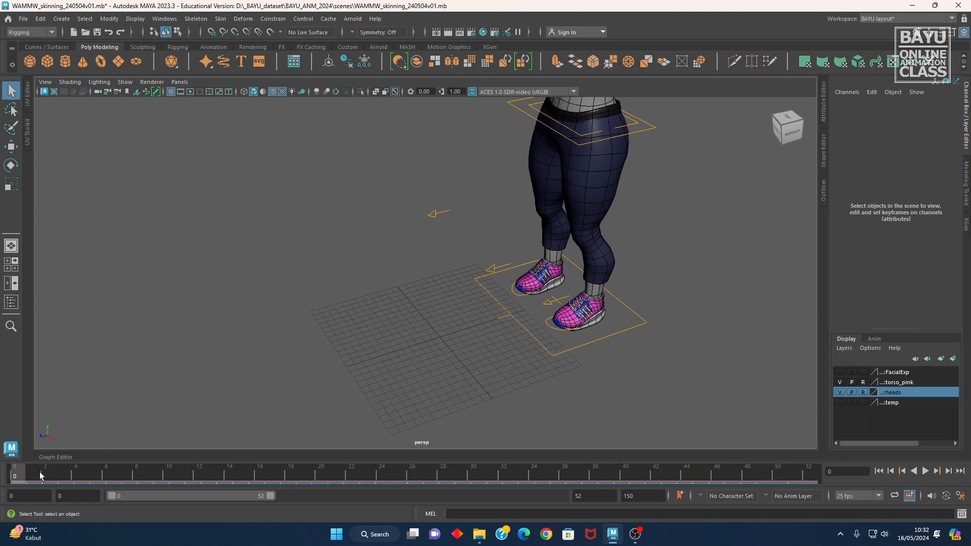
pyautogui.keyDown('alt'); pyautogui.moveTo(442, 368); pyautogui.dragTo(405, 345, button='middle'); pyautogui.keyUp('alt')
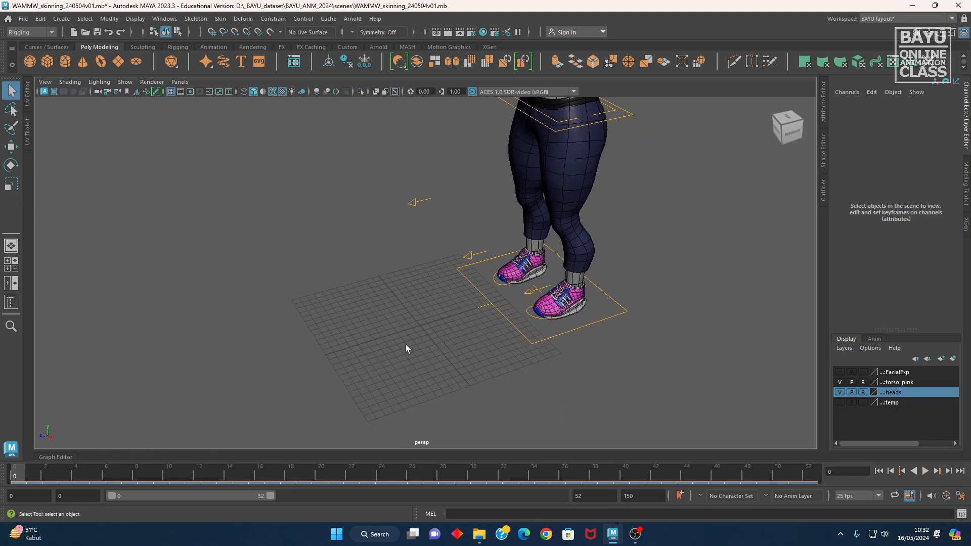
pyautogui.keyDown('alt'); pyautogui.moveTo(406, 345); pyautogui.dragTo(560, 353, button='right'); pyautogui.keyUp('alt')
pyautogui.keyDown('alt'); pyautogui.moveTo(559, 354); pyautogui.dragTo(506, 355, button='middle'); pyautogui.keyUp('alt')
pyautogui.moveTo(506, 355)
pyautogui.keyDown('alt'); pyautogui.mouseDown()
pyautogui.moveTo(551, 341)
pyautogui.moveTo(514, 362)
pyautogui.mouseUp(); pyautogui.keyUp('alt')
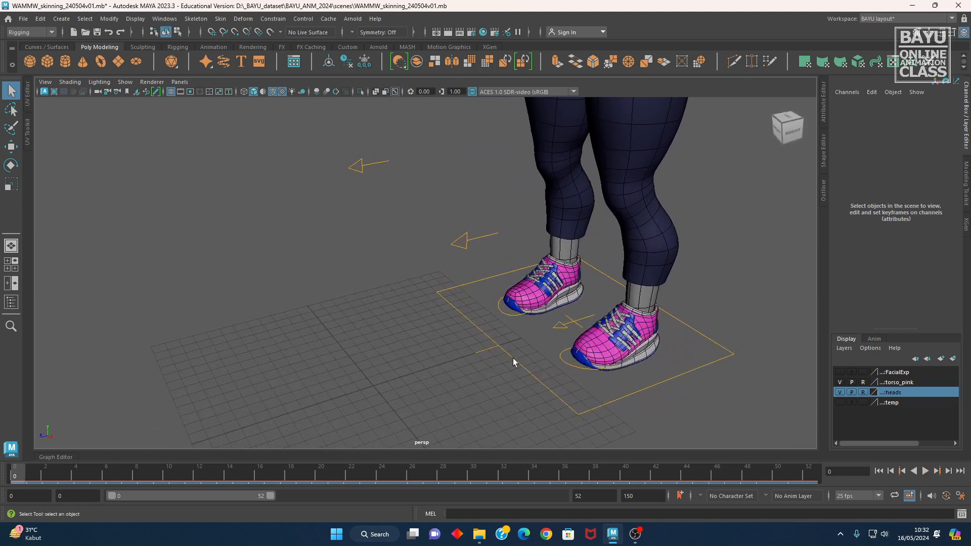
pyautogui.click(504, 313)
pyautogui.keyDown('shift'); pyautogui.click(567, 360); pyautogui.keyUp('shift')
pyautogui.keyDown('alt'); pyautogui.moveTo(501, 385); pyautogui.dragTo(487, 407); pyautogui.keyUp('alt')
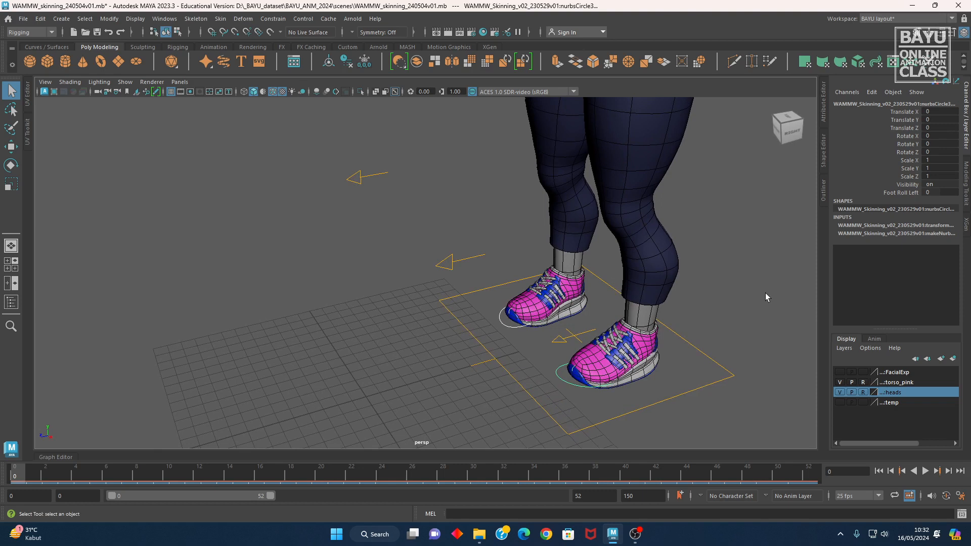
pyautogui.keyDown('alt'); pyautogui.moveTo(604, 323); pyautogui.dragTo(564, 334); pyautogui.keyUp('alt')
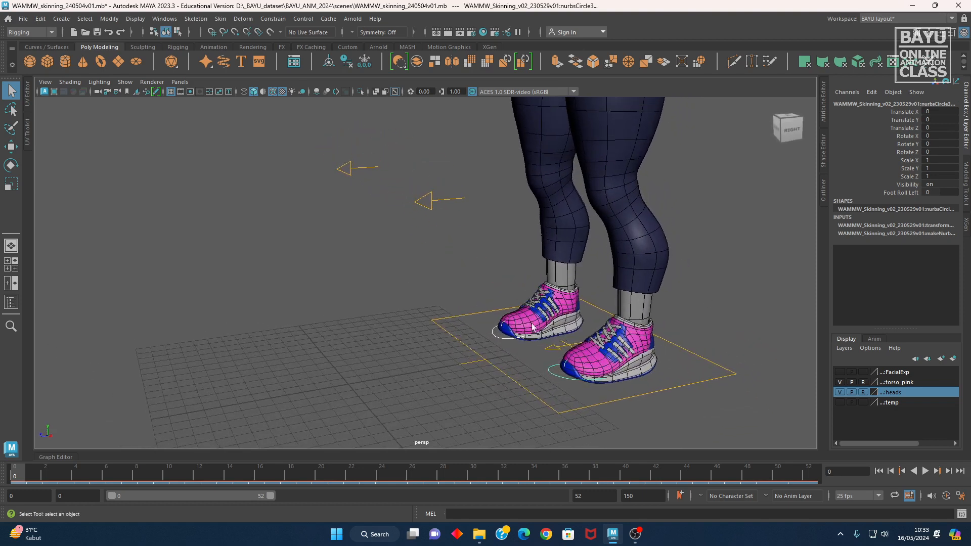
pyautogui.keyDown('alt'); pyautogui.moveTo(748, 353); pyautogui.dragTo(347, 365); pyautogui.keyUp('alt')
pyautogui.keyDown('alt'); pyautogui.moveTo(439, 326); pyautogui.dragTo(527, 321); pyautogui.keyUp('alt')
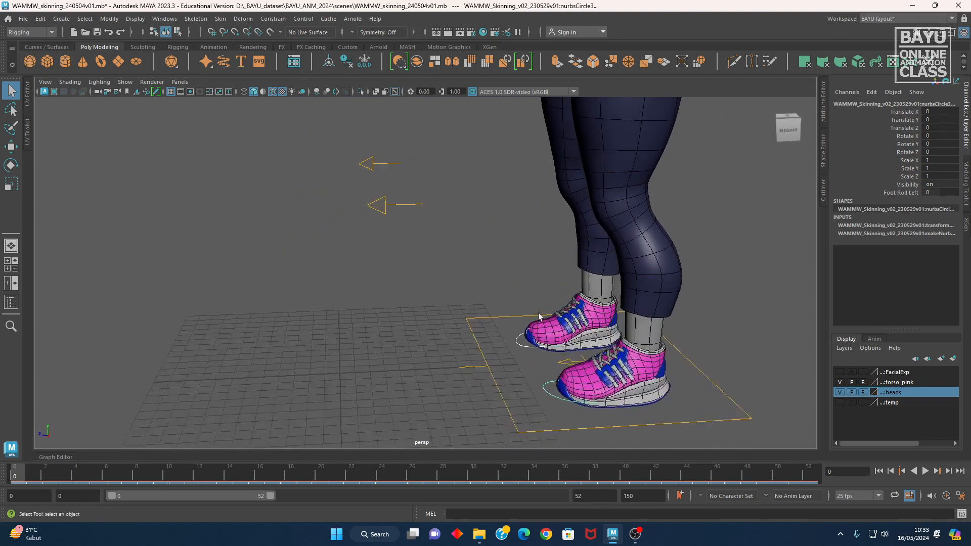
pyautogui.click(912, 129)
pyautogui.press('w')
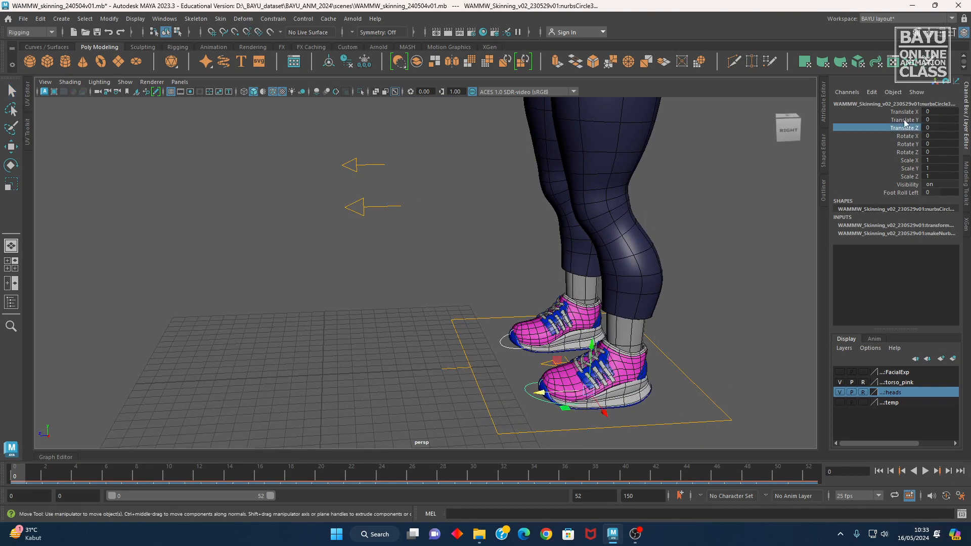
pyautogui.keyDown('shift'); pyautogui.click(905, 121); pyautogui.keyUp('shift')
pyautogui.keyDown('alt'); pyautogui.moveTo(568, 358); pyautogui.dragTo(559, 357, button='middle'); pyautogui.keyUp('alt')
pyautogui.keyDown('alt'); pyautogui.moveTo(559, 357); pyautogui.dragTo(539, 347); pyautogui.keyUp('alt')
pyautogui.keyDown('alt'); pyautogui.moveTo(539, 347); pyautogui.dragTo(551, 354, button='middle'); pyautogui.keyUp('alt')
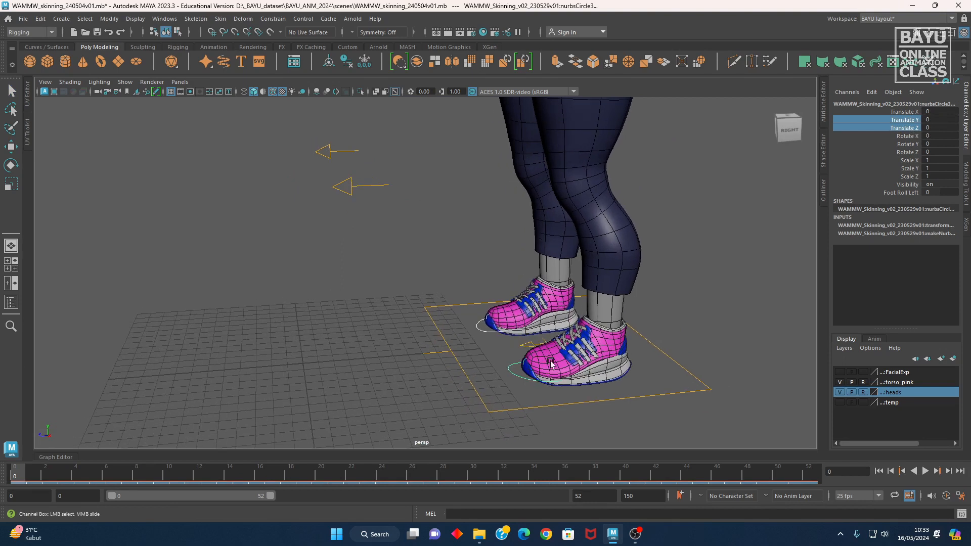
pyautogui.rightClick(866, 130)
pyautogui.click(866, 148)
# - Try moving only the left foot control forward at frame 0 to a Translate Z of about 8.24
pyautogui.keyDown('alt'); pyautogui.moveTo(427, 299); pyautogui.dragTo(370, 356); pyautogui.keyUp('alt')
pyautogui.click(542, 349)
pyautogui.press('w')
pyautogui.hotkey('ctrl', 'z')
pyautogui.keyDown('alt'); pyautogui.moveTo(476, 366); pyautogui.dragTo(376, 352); pyautogui.keyUp('alt')
pyautogui.moveTo(550, 380)
pyautogui.keyDown('alt'); pyautogui.mouseDown()
pyautogui.moveTo(512, 370)
pyautogui.moveTo(537, 369)
pyautogui.mouseUp(); pyautogui.keyUp('alt')
pyautogui.keyDown('alt'); pyautogui.moveTo(549, 353); pyautogui.dragTo(529, 385, button='middle'); pyautogui.keyUp('alt')
pyautogui.moveTo(353, 378); pyautogui.dragTo(358, 382)
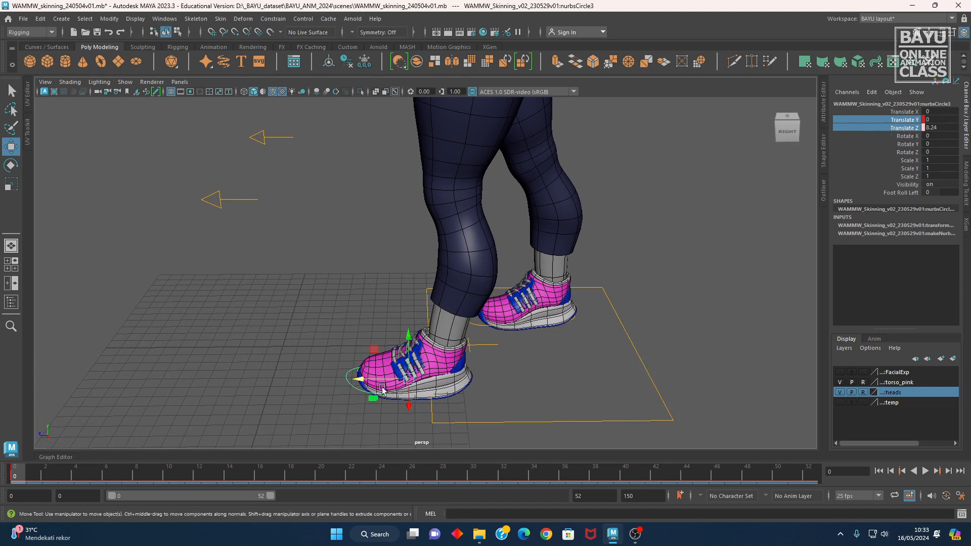
# - At frame 14, move the left foot control forward along Z and key Translate Y and Z on both foot controls
pyautogui.moveTo(155, 470); pyautogui.dragTo(231, 485)
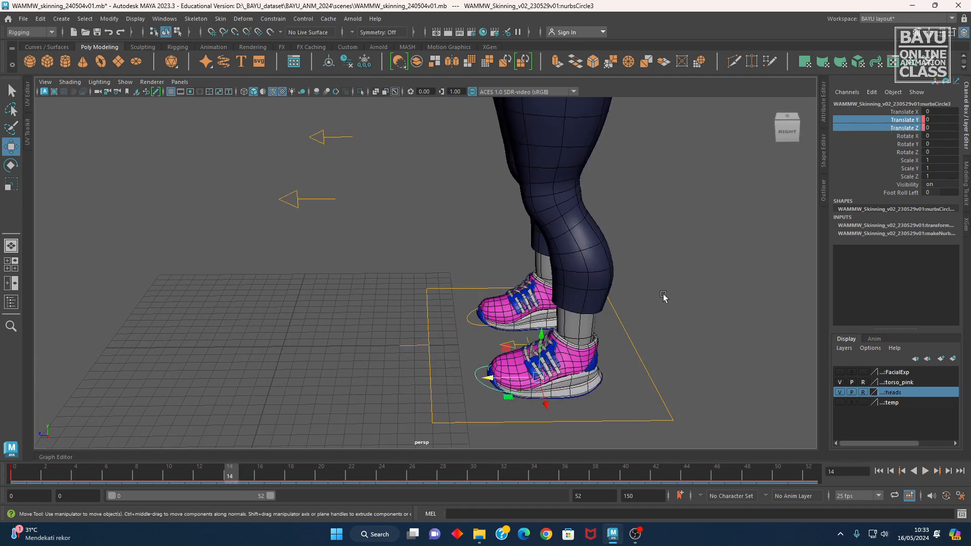
pyautogui.keyDown('alt'); pyautogui.moveTo(472, 387); pyautogui.dragTo(357, 371); pyautogui.keyUp('alt')
pyautogui.keyDown('alt'); pyautogui.moveTo(481, 398); pyautogui.dragTo(466, 379); pyautogui.keyUp('alt')
pyautogui.click(479, 334)
pyautogui.rightClick(890, 123)
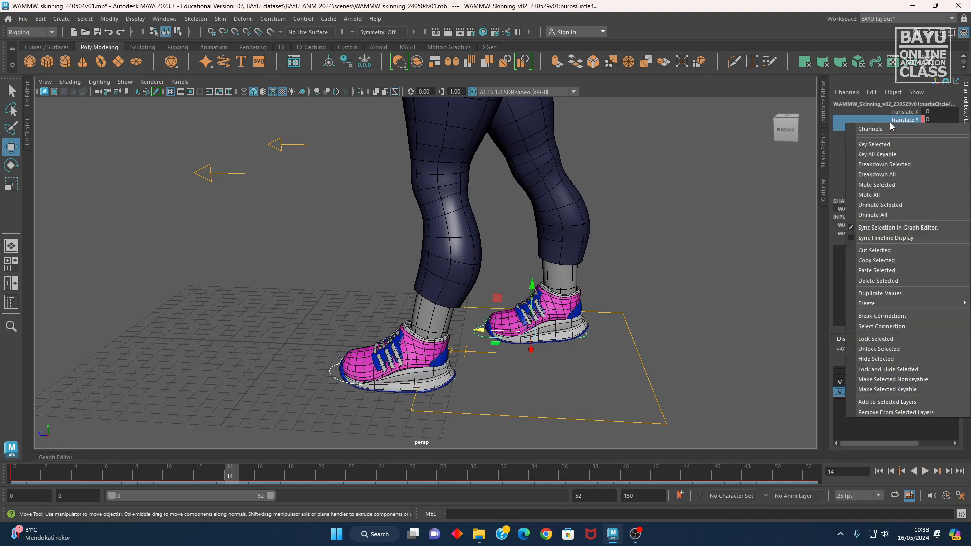
pyautogui.click(885, 145)
# - Play back and scrub the left foot's forward step between frames 0 and 14
pyautogui.keyDown('alt'); pyautogui.moveTo(563, 344); pyautogui.dragTo(582, 330, button='middle'); pyautogui.keyUp('alt')
pyautogui.keyDown('alt'); pyautogui.moveTo(583, 330); pyautogui.dragTo(521, 362); pyautogui.keyUp('alt')
pyautogui.hotkey('alt', 'v')
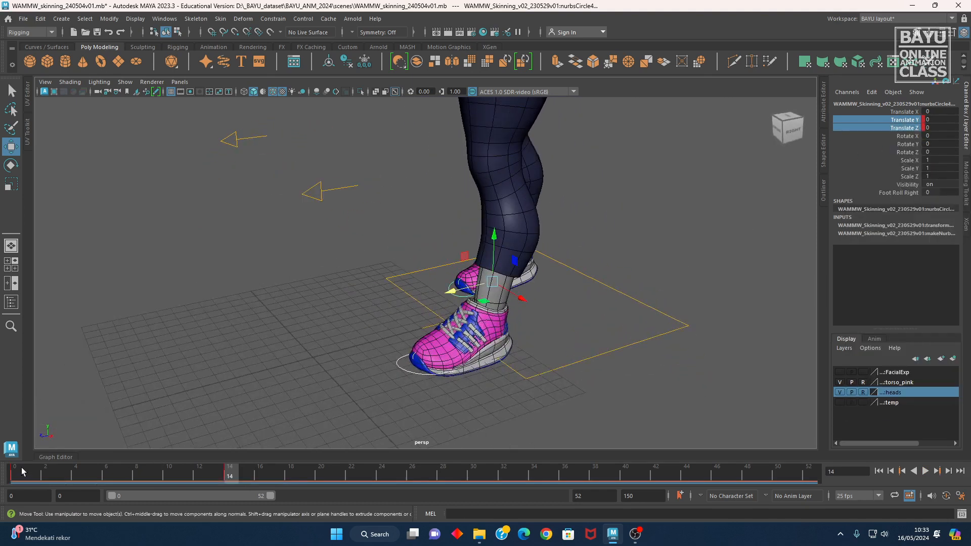
pyautogui.moveTo(187, 476); pyautogui.dragTo(235, 479)
pyautogui.keyDown('alt'); pyautogui.moveTo(458, 435); pyautogui.dragTo(354, 420); pyautogui.keyUp('alt')
# - At frame 7, set the left foot control's Translate Y to 0.2
pyautogui.moveTo(166, 484); pyautogui.dragTo(123, 484)
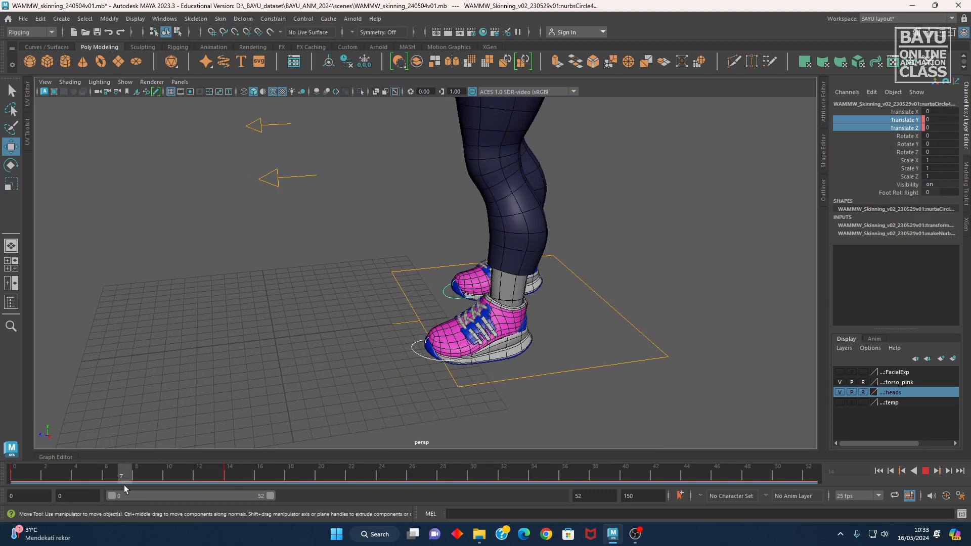
pyautogui.keyDown('alt'); pyautogui.moveTo(326, 396); pyautogui.dragTo(353, 412); pyautogui.keyUp('alt')
pyautogui.click(346, 372)
pyautogui.click(342, 365)
pyautogui.keyDown('alt'); pyautogui.moveTo(342, 364); pyautogui.dragTo(374, 425); pyautogui.keyUp('alt')
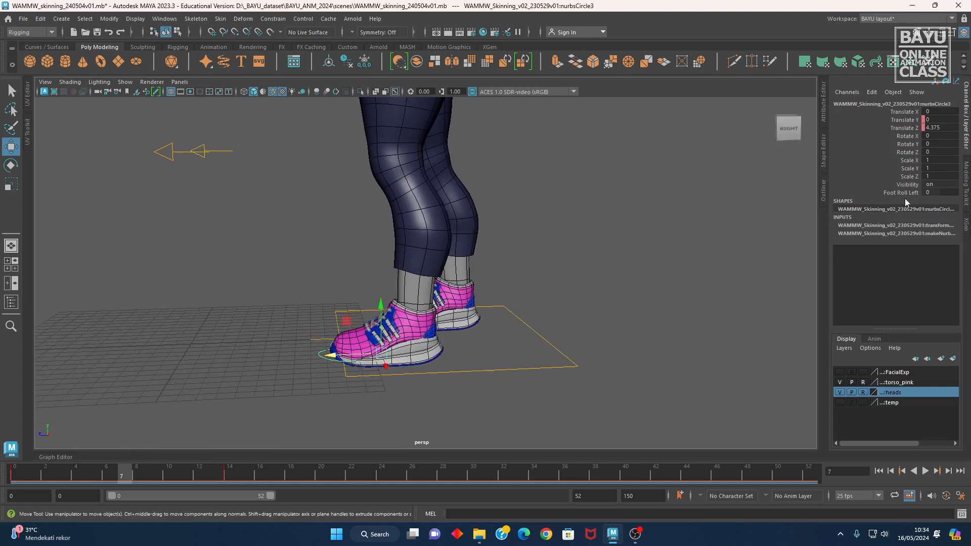
pyautogui.doubleClick(942, 120)
pyautogui.write('0.2')
pyautogui.press('Return')
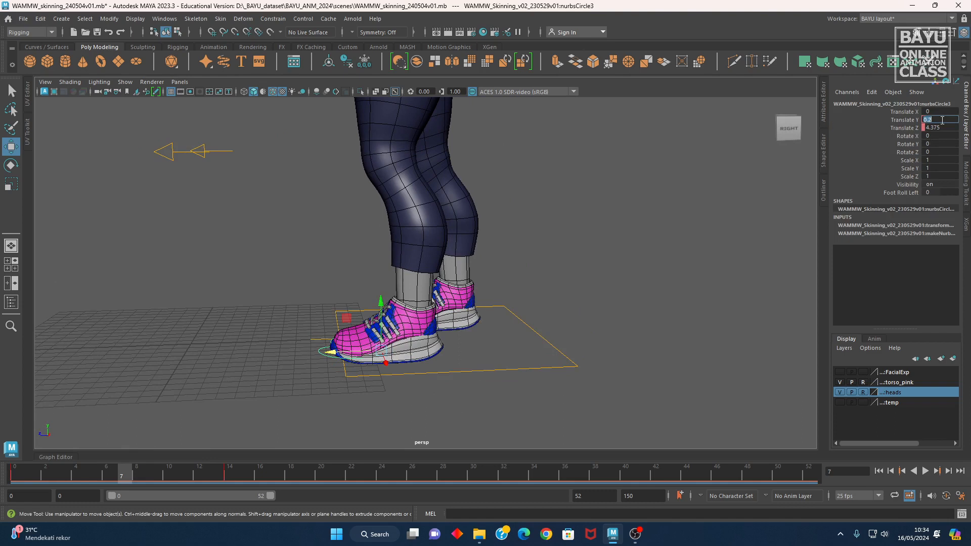
# - Raise the left foot control's Translate Y to 0.3 and key that channel at frame 7
pyautogui.keyDown('alt'); pyautogui.moveTo(521, 271); pyautogui.dragTo(509, 319); pyautogui.keyUp('alt')
pyautogui.doubleClick(947, 118)
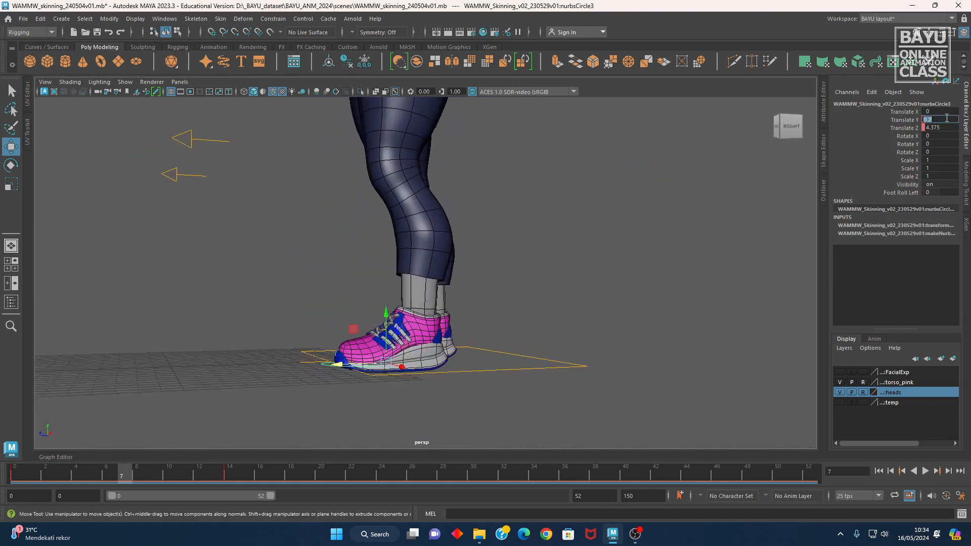
pyautogui.write('0.3')
pyautogui.press('Return')
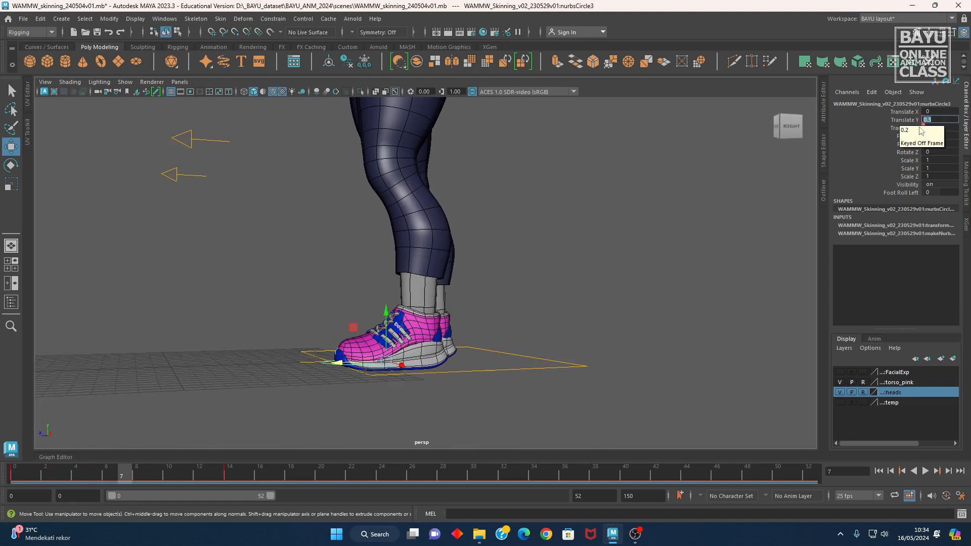
pyautogui.click(879, 122)
pyautogui.rightClick(878, 120)
pyautogui.click(874, 138)
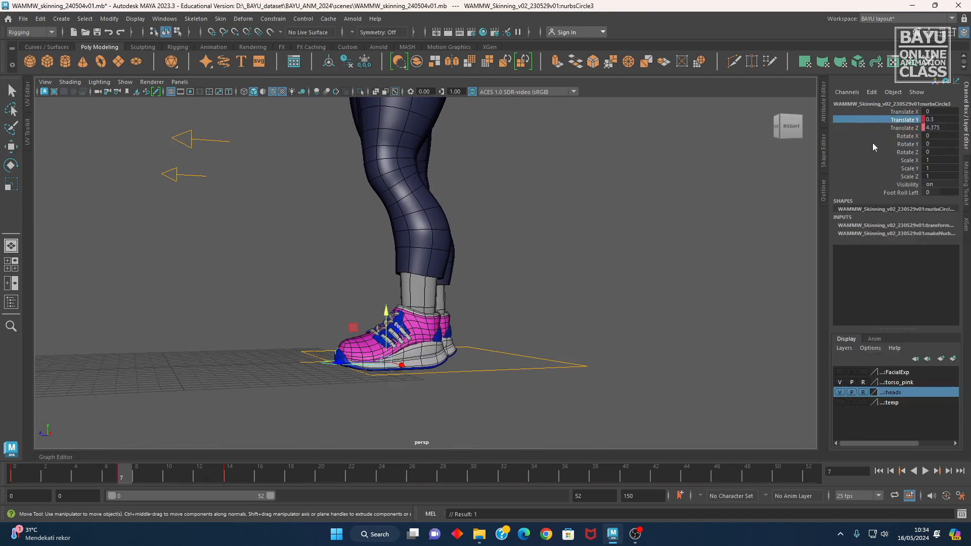
# - Open the Graph Editor and inspect the left foot control's Translate Z and Translate Y curves separately
pyautogui.click(59, 458)
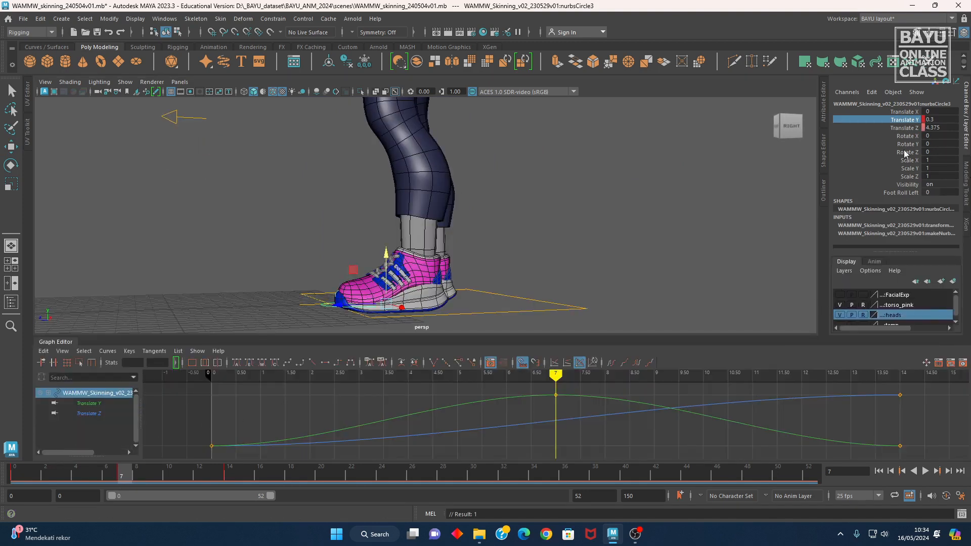
pyautogui.click(94, 413)
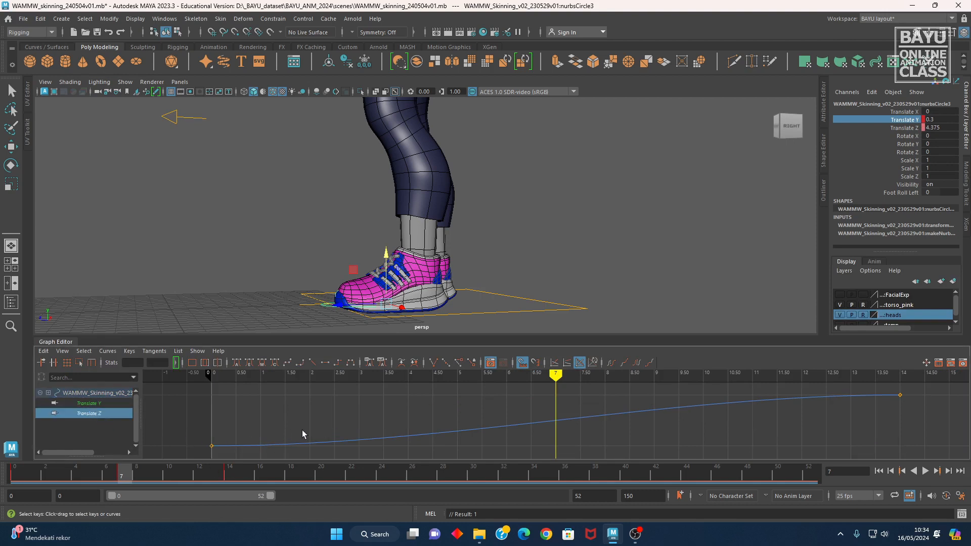
pyautogui.moveTo(198, 436); pyautogui.dragTo(222, 462)
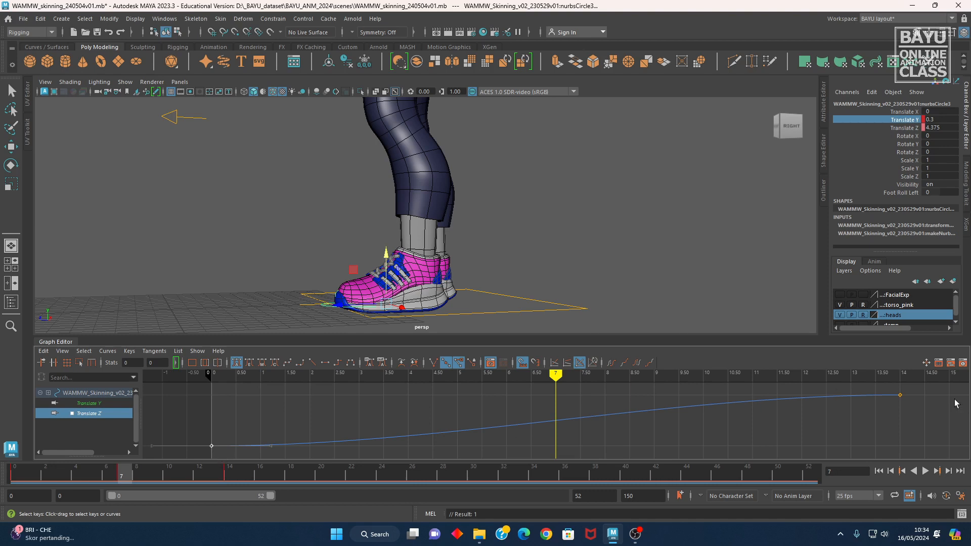
pyautogui.click(902, 394)
pyautogui.click(91, 404)
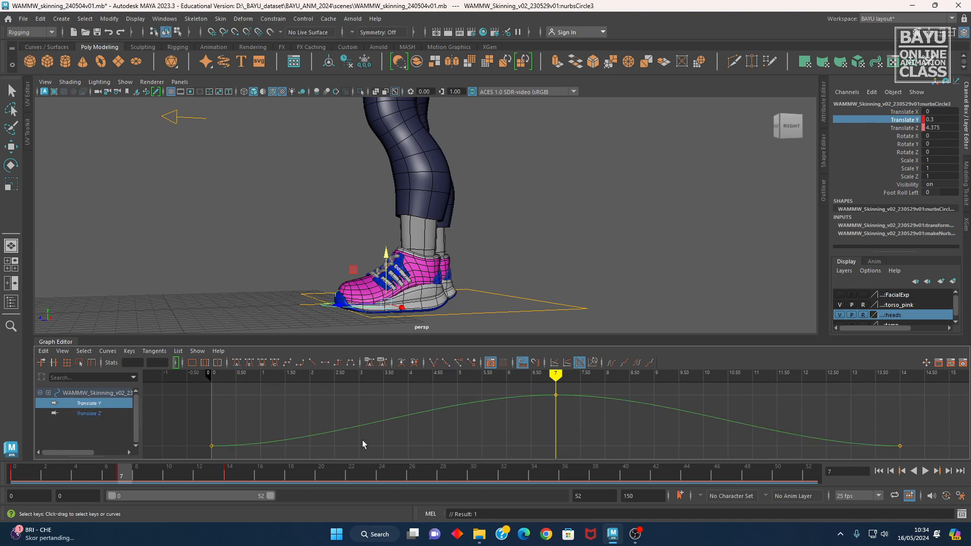
# - Inspect the left foot control's Translate Y curve peak at frame 7, its Translate Z curve, and both curves together
pyautogui.moveTo(557, 392); pyautogui.dragTo(557, 404)
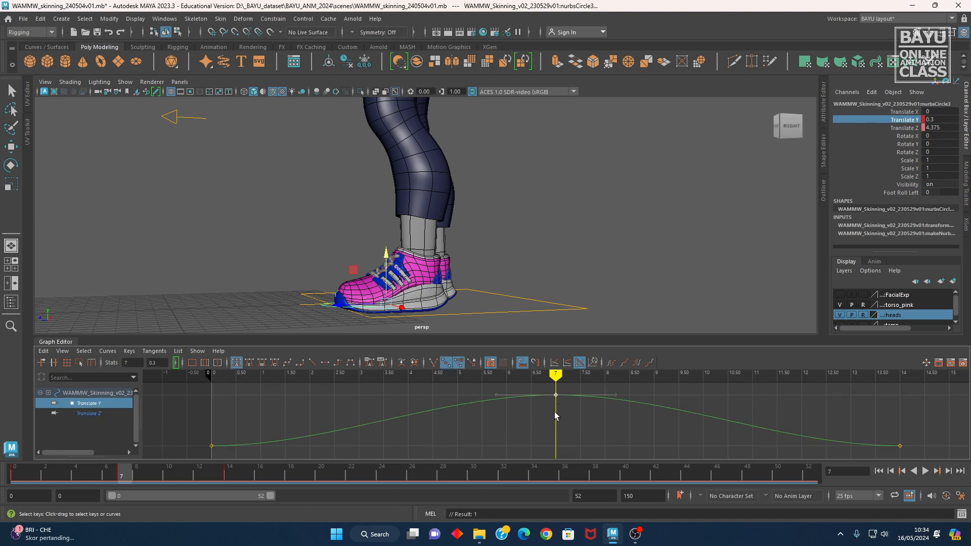
pyautogui.click(97, 414)
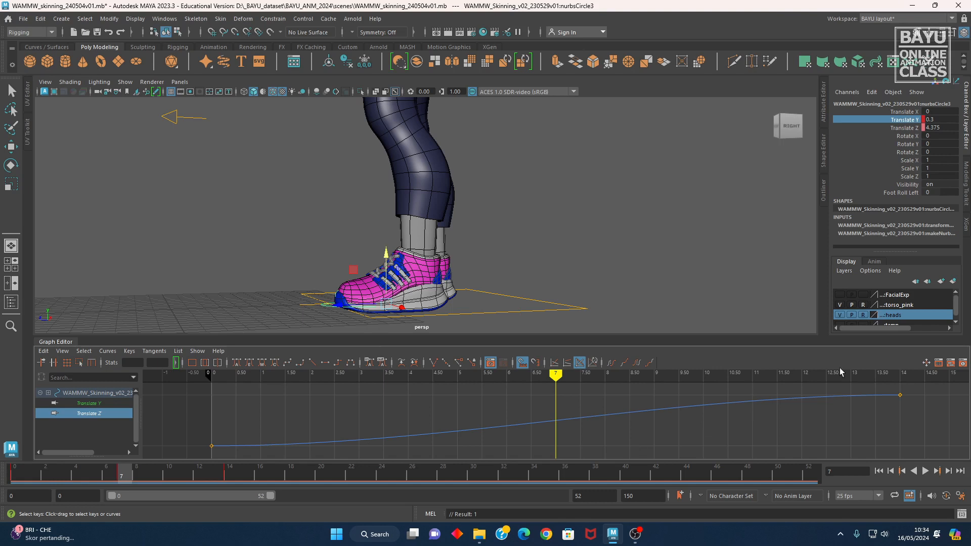
pyautogui.moveTo(908, 112); pyautogui.dragTo(898, 187)
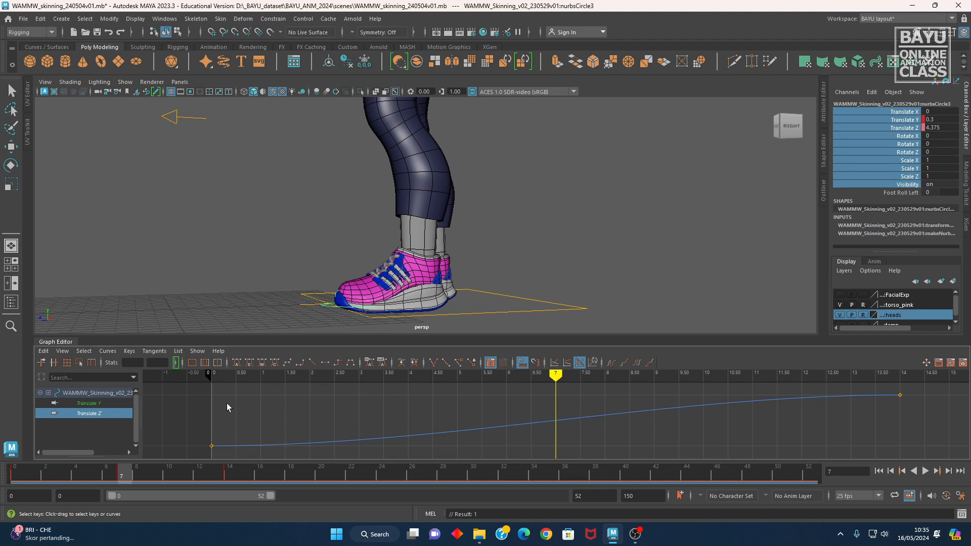
pyautogui.click(100, 393)
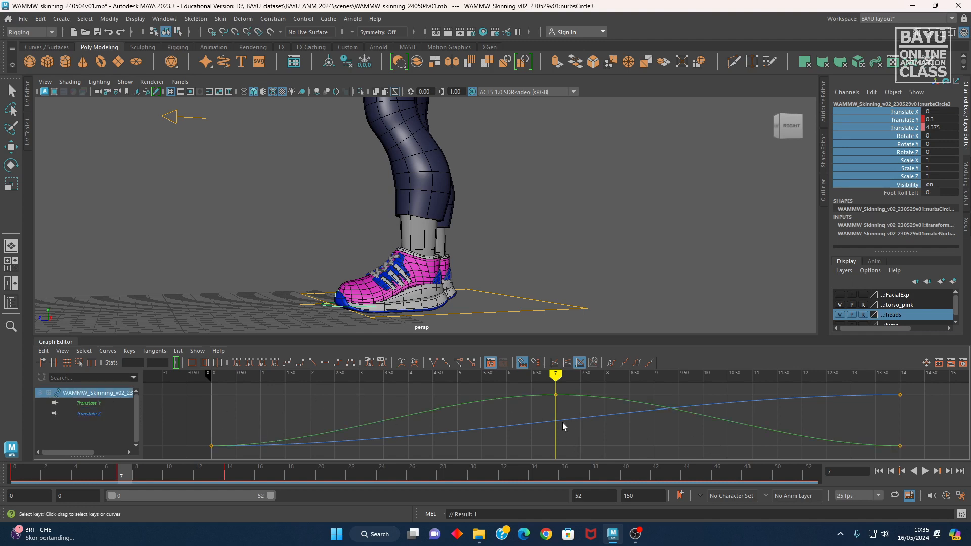
# - Rewind to frame 0 and play back the left foot's raised forward step
pyautogui.moveTo(126, 481); pyautogui.dragTo(13, 478)
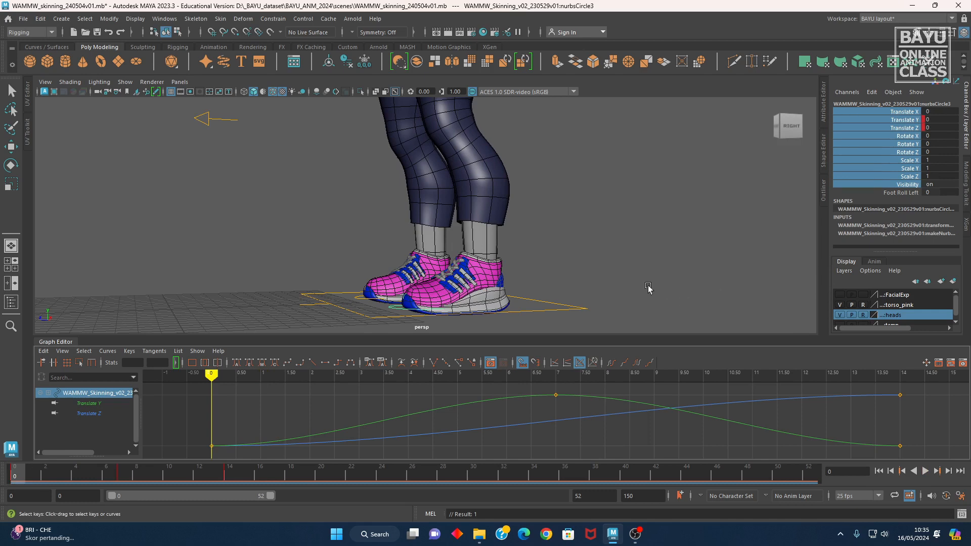
pyautogui.click(886, 177)
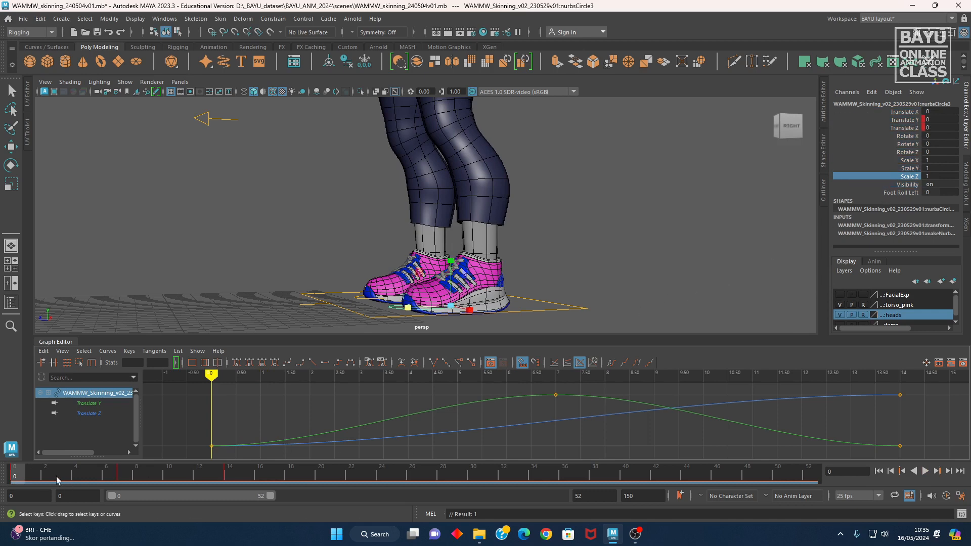
pyautogui.hotkey('alt', 'v')
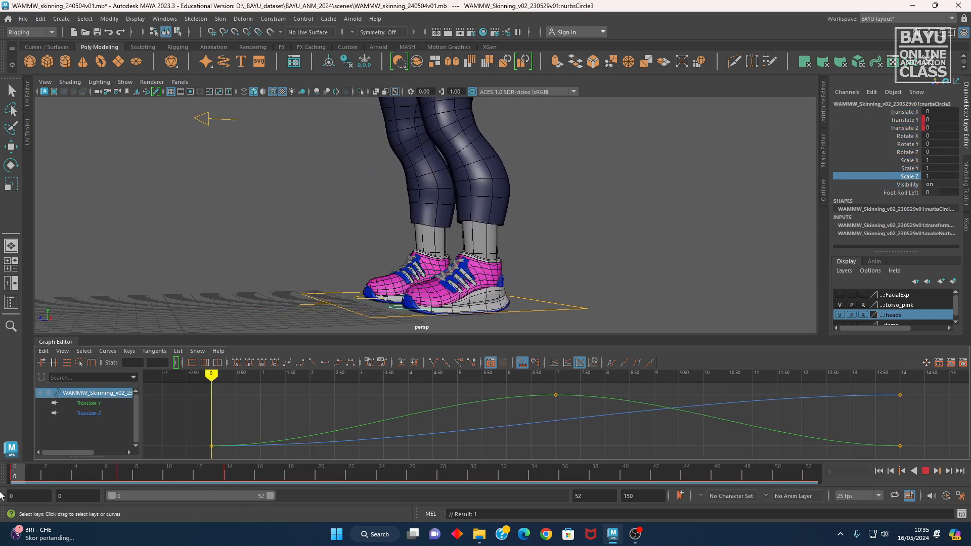
pyautogui.hotkey('alt', 'v')
# - Select the right foot control to view its curves, and reselect the left foot control
pyautogui.keyDown('alt'); pyautogui.moveTo(337, 268); pyautogui.dragTo(330, 288); pyautogui.keyUp('alt')
pyautogui.keyDown('alt'); pyautogui.moveTo(354, 302); pyautogui.dragTo(353, 283, button='middle'); pyautogui.keyUp('alt')
pyautogui.moveTo(354, 283)
pyautogui.keyDown('alt'); pyautogui.mouseDown()
pyautogui.moveTo(369, 284)
pyautogui.moveTo(357, 276)
pyautogui.mouseUp(); pyautogui.keyUp('alt')
pyautogui.click(360, 246)
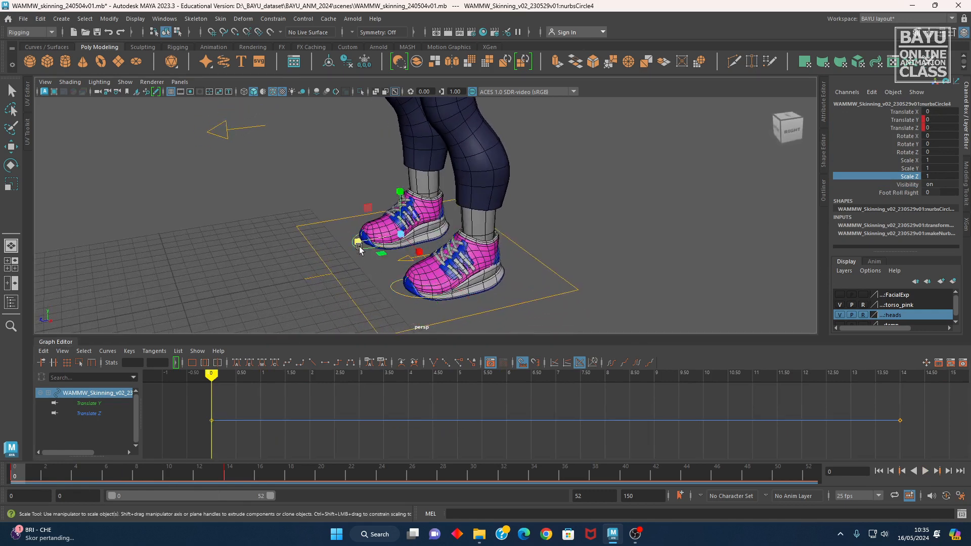
pyautogui.click(400, 289)
# - Key only the left foot control's Rotate X channel at 0 on frame 0
pyautogui.keyDown('alt'); pyautogui.moveTo(400, 289); pyautogui.dragTo(340, 304); pyautogui.keyUp('alt')
pyautogui.keyDown('alt'); pyautogui.moveTo(341, 303); pyautogui.dragTo(435, 295, button='right'); pyautogui.keyUp('alt')
pyautogui.keyDown('alt'); pyautogui.moveTo(435, 295); pyautogui.dragTo(431, 306); pyautogui.keyUp('alt')
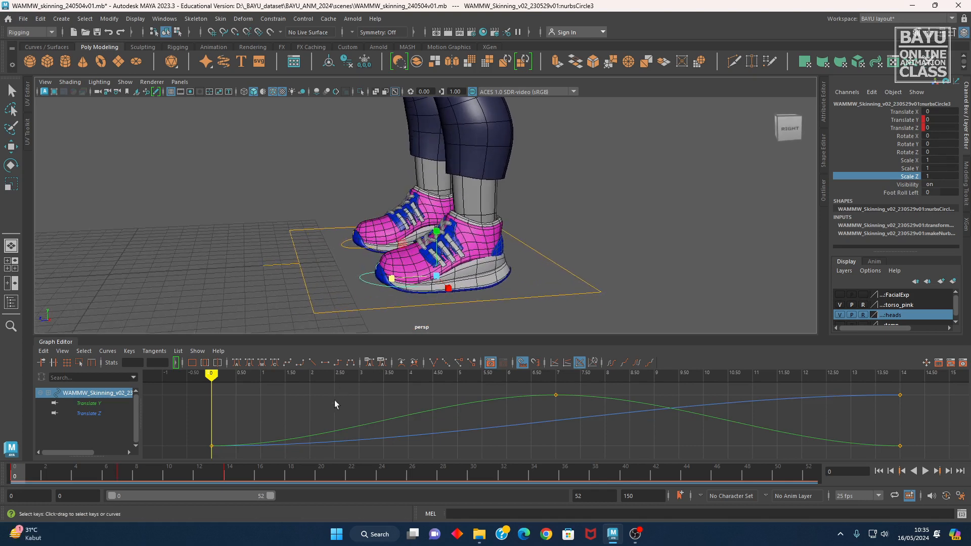
pyautogui.keyDown('alt'); pyautogui.moveTo(516, 246); pyautogui.dragTo(581, 254); pyautogui.keyUp('alt')
pyautogui.press('w')
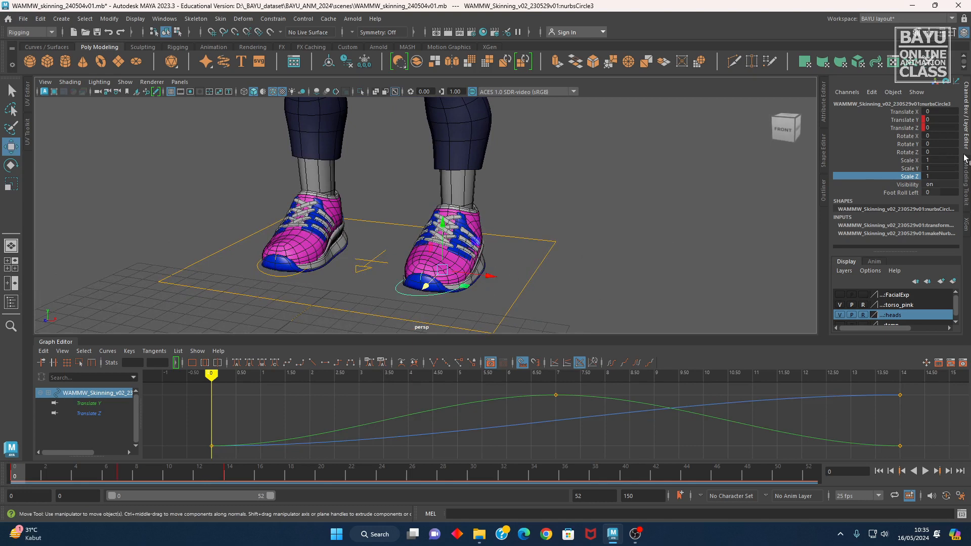
pyautogui.press('e')
pyautogui.click(903, 136)
pyautogui.rightClick(904, 137)
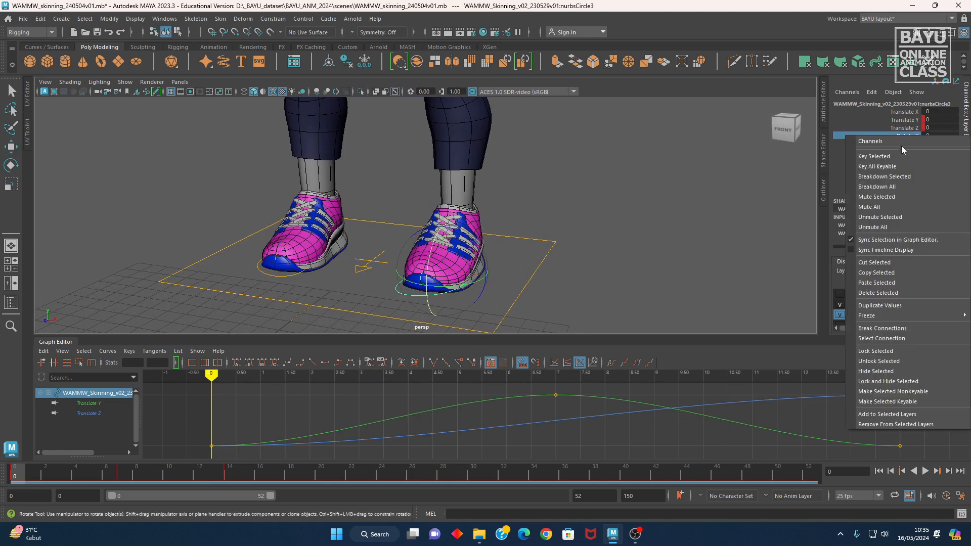
pyautogui.click(902, 155)
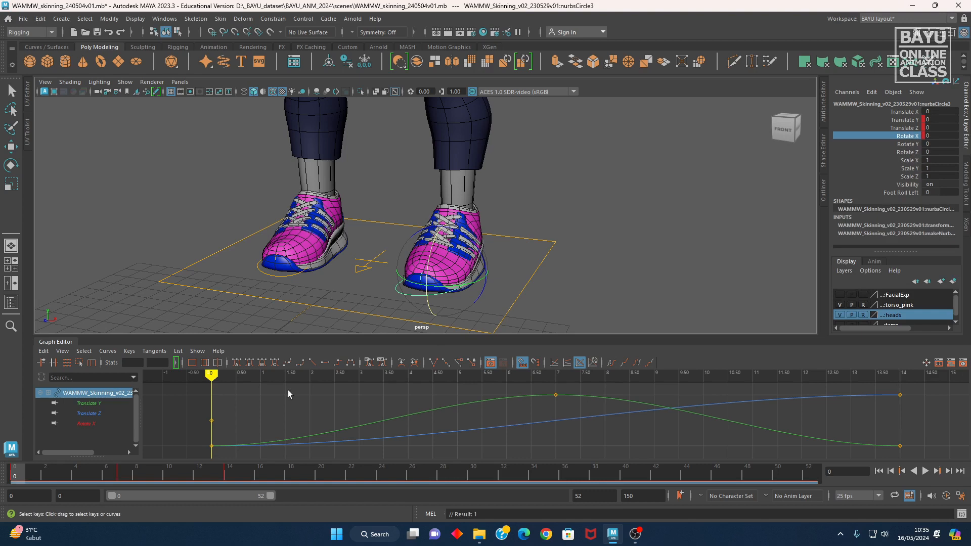
# - Key the left foot control's Rotate X at 0 on frame 14
pyautogui.click(224, 481)
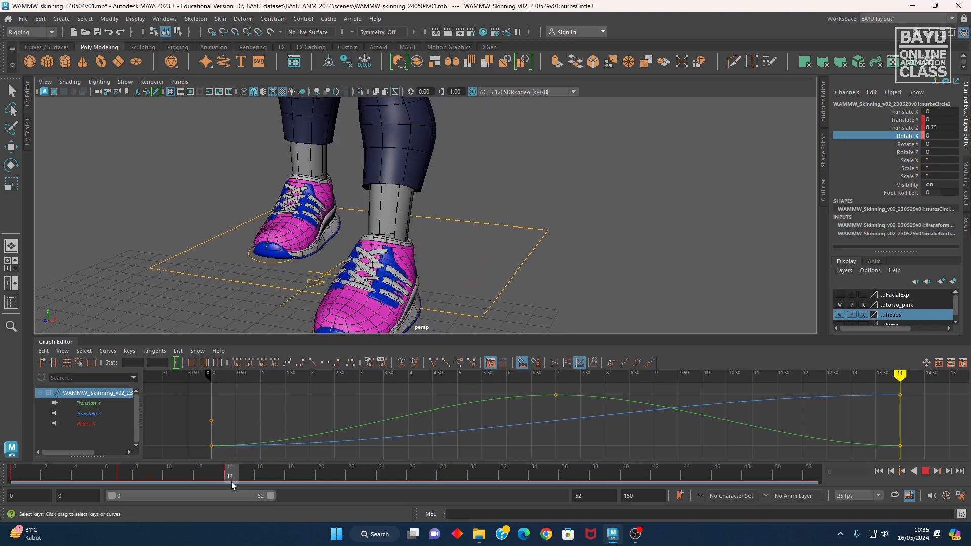
pyautogui.rightClick(845, 135)
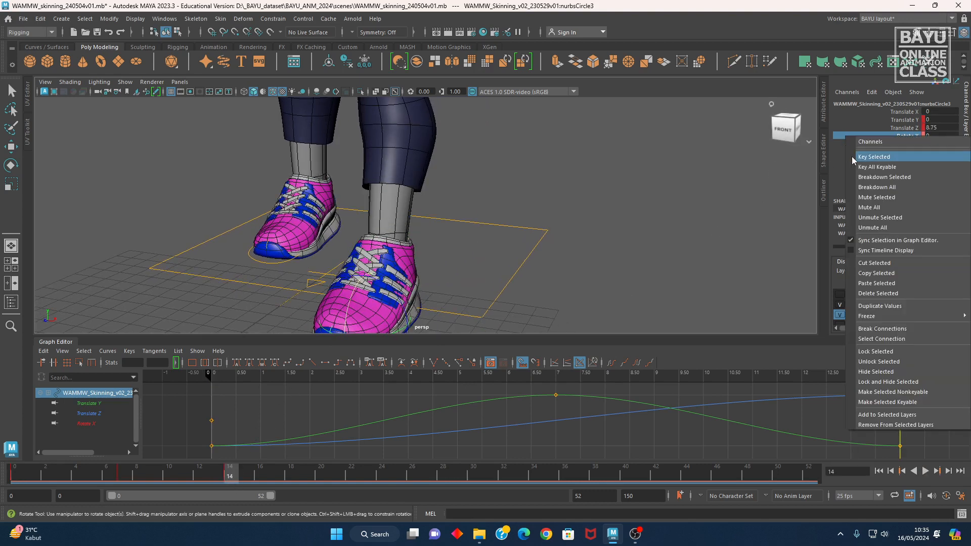
pyautogui.click(852, 157)
# - In the side view at frame 7, set the left foot control's Rotate X to 15
pyautogui.keyDown('alt'); pyautogui.moveTo(597, 263); pyautogui.dragTo(454, 310); pyautogui.keyUp('alt')
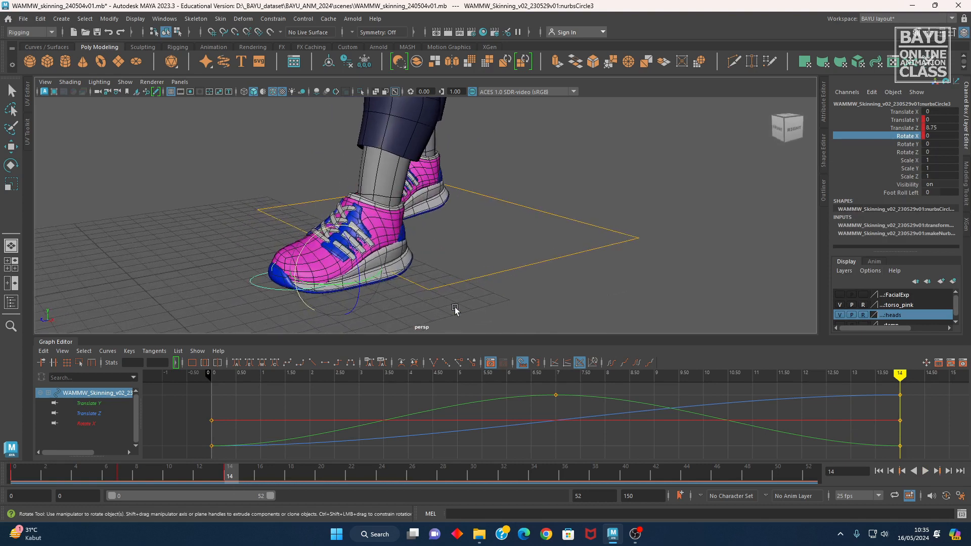
pyautogui.click(121, 477)
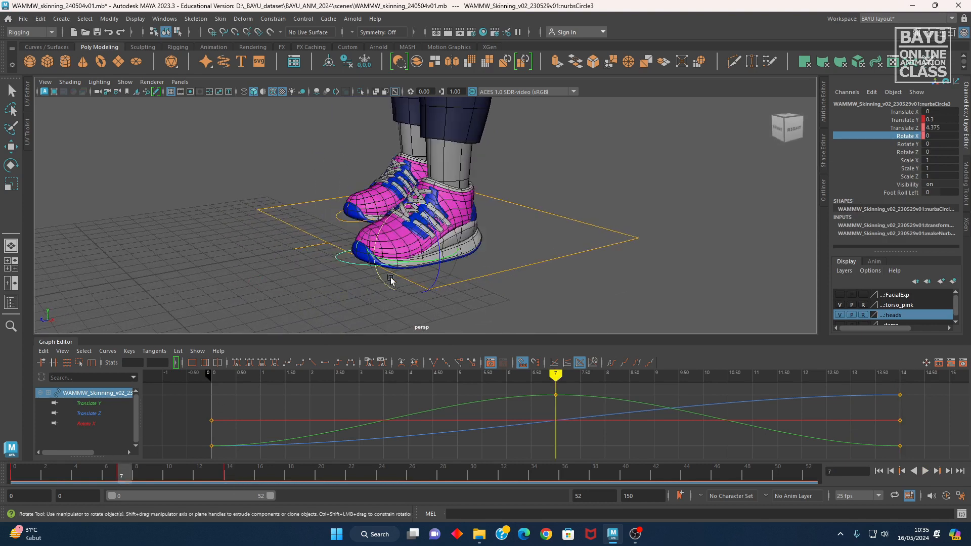
pyautogui.keyDown('alt'); pyautogui.moveTo(391, 280); pyautogui.dragTo(375, 293); pyautogui.keyUp('alt')
pyautogui.press('space')
pyautogui.press('space')
pyautogui.keyDown('alt'); pyautogui.moveTo(558, 228); pyautogui.dragTo(210, 268, button='middle'); pyautogui.keyUp('alt')
pyautogui.keyDown('alt'); pyautogui.moveTo(385, 249); pyautogui.dragTo(388, 278, button='middle'); pyautogui.keyUp('alt')
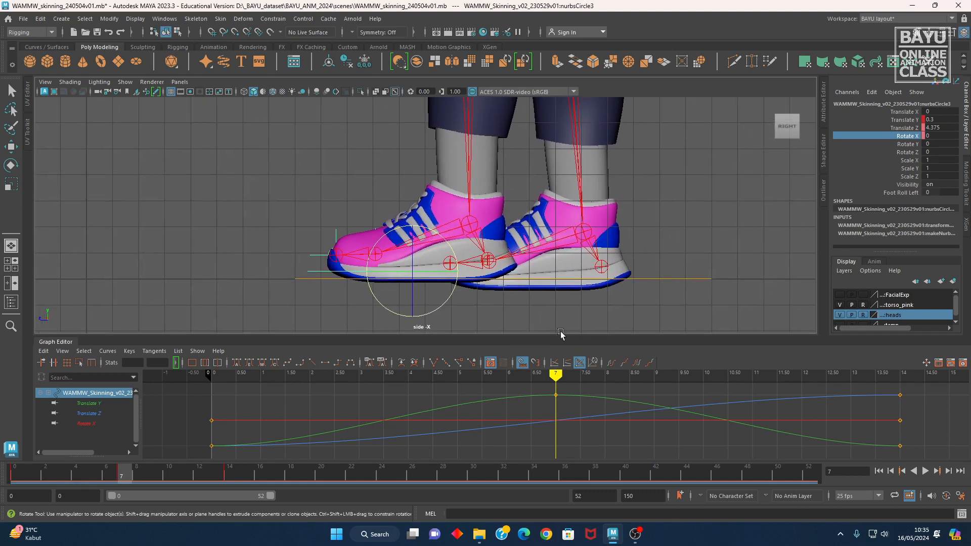
pyautogui.keyDown('alt'); pyautogui.moveTo(486, 296); pyautogui.dragTo(454, 250, button='middle'); pyautogui.keyUp('alt')
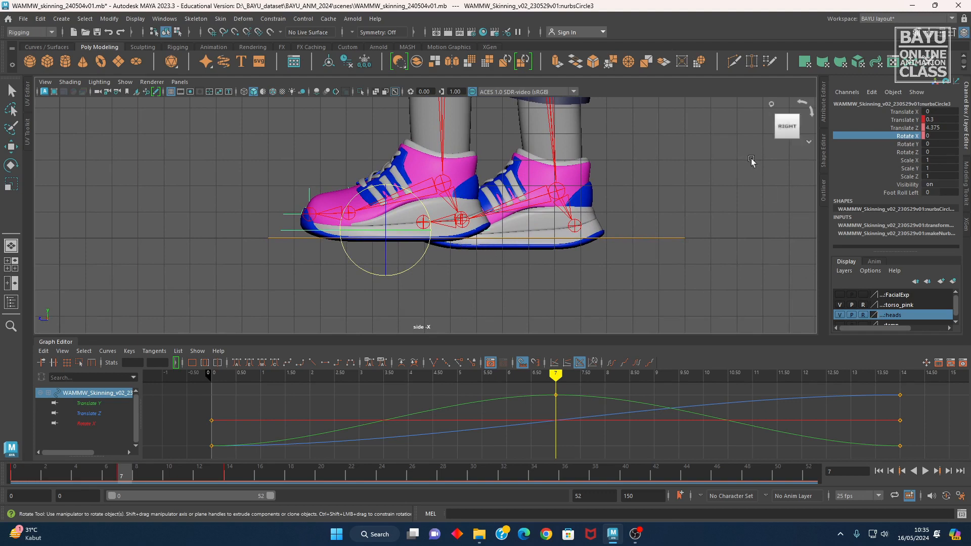
pyautogui.moveTo(704, 195); pyautogui.dragTo(670, 195, button='middle')
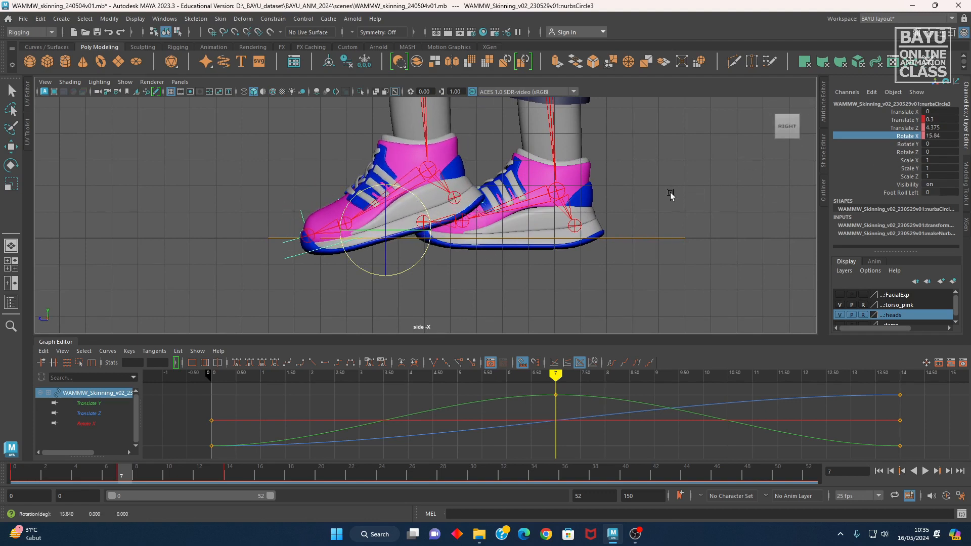
pyautogui.moveTo(515, 275); pyautogui.dragTo(512, 276, button='middle')
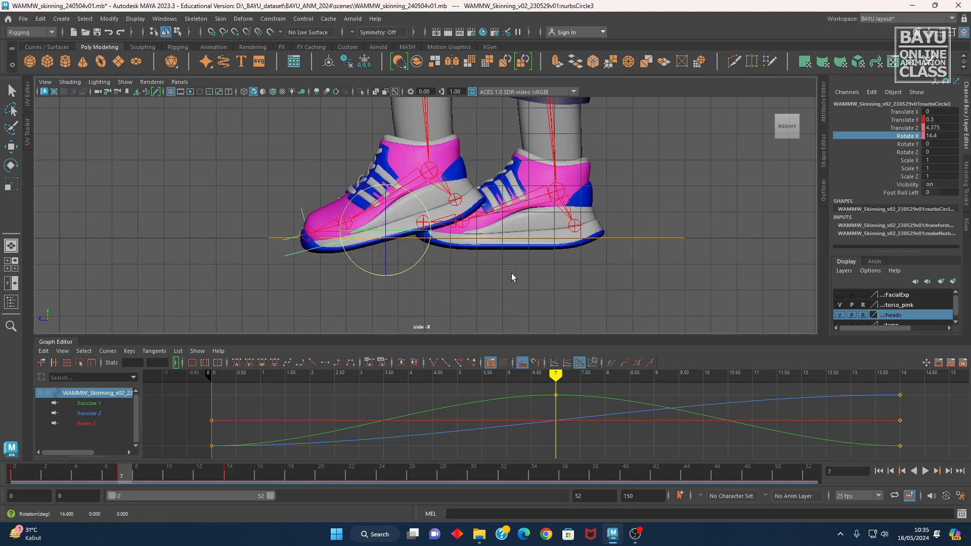
pyautogui.doubleClick(944, 137)
pyautogui.write('15')
pyautogui.press('Return')
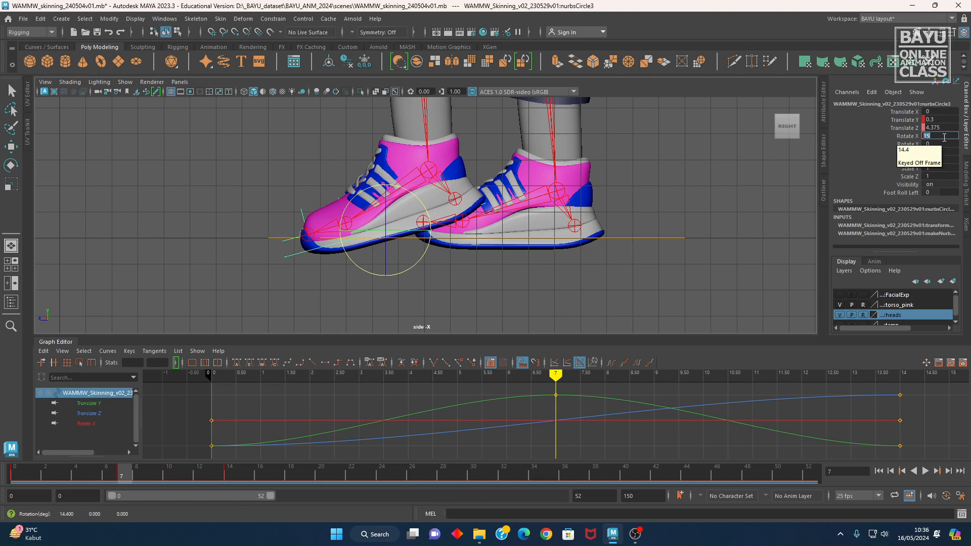
# - Key the left foot control's Rotate X channel at frame 7
pyautogui.click(899, 137)
pyautogui.rightClick(899, 138)
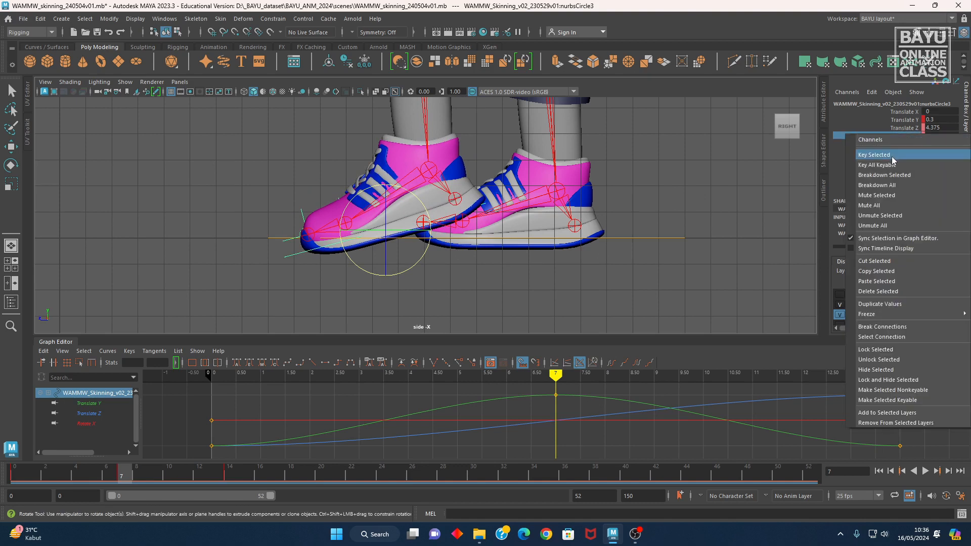
pyautogui.click(892, 160)
# - Play back and scrub the left foot's tilted step in the side view, ending at frame 0
pyautogui.keyDown('alt'); pyautogui.moveTo(452, 238); pyautogui.dragTo(415, 266, button='middle'); pyautogui.keyUp('alt')
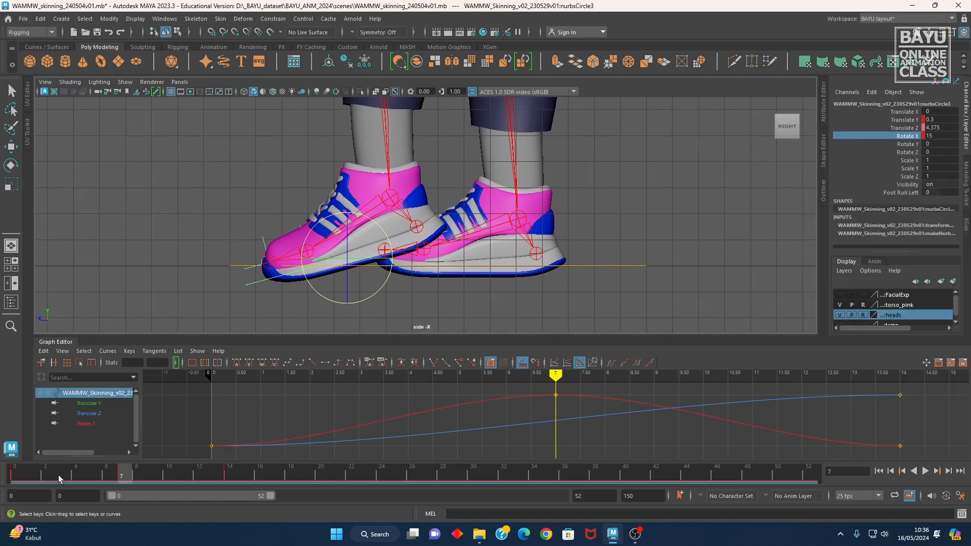
pyautogui.hotkey('alt', 'v')
pyautogui.moveTo(79, 483); pyautogui.dragTo(3, 490)
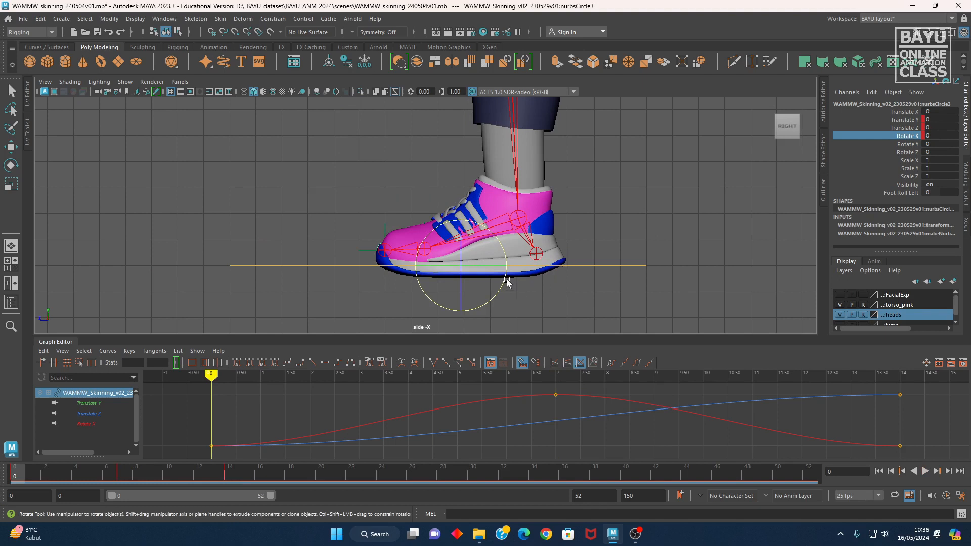
# - Try Foot Roll Left values of 2.9 and 5 at frame 0, and reset the attribute to 0
pyautogui.click(891, 193)
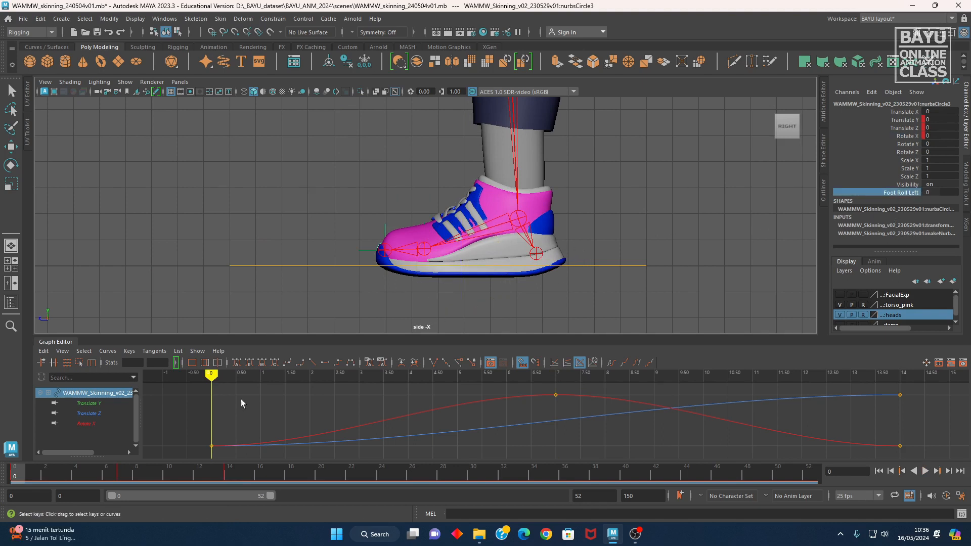
pyautogui.moveTo(18, 476)
pyautogui.mouseDown()
pyautogui.moveTo(112, 483)
pyautogui.moveTo(12, 482)
pyautogui.mouseUp()
pyautogui.moveTo(679, 215); pyautogui.dragTo(691, 211, button='middle')
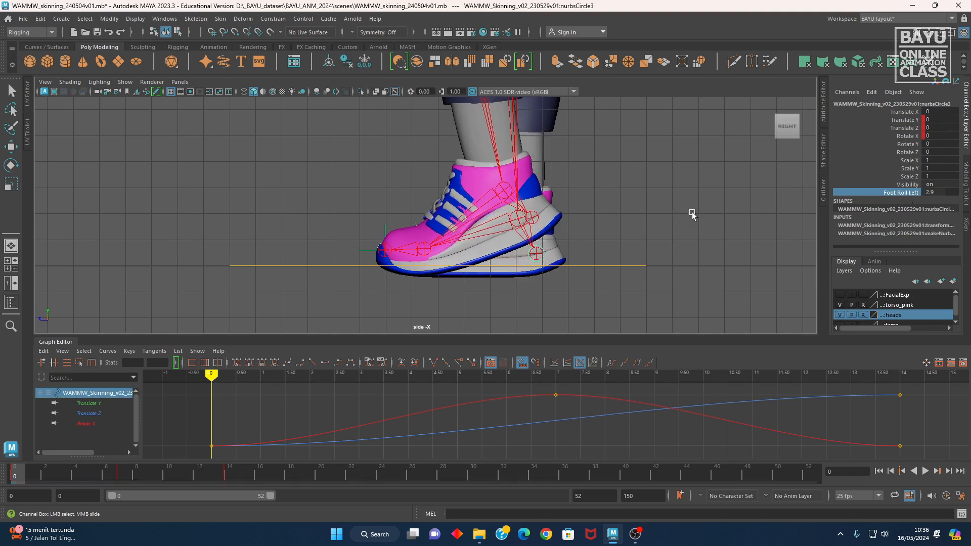
pyautogui.doubleClick(945, 192)
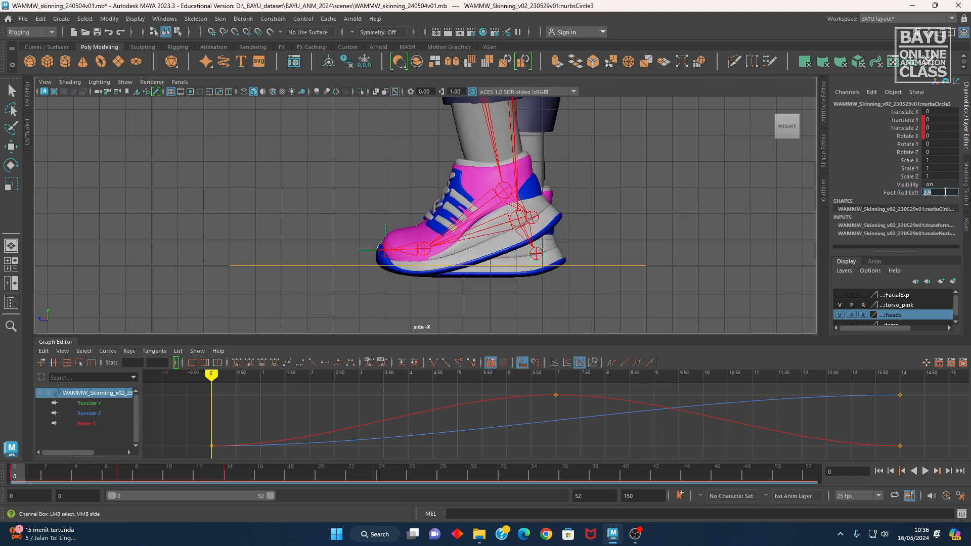
pyautogui.write('5')
pyautogui.press('Return')
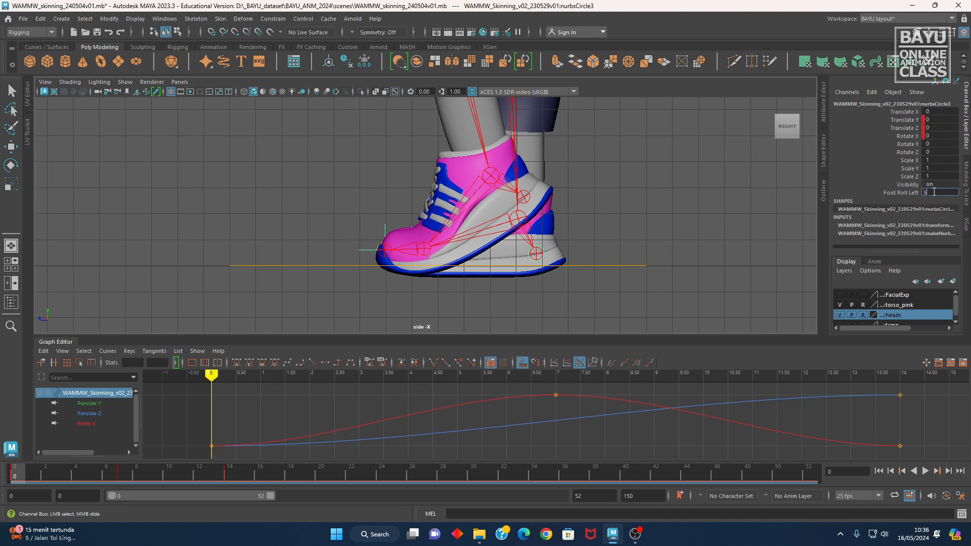
pyautogui.doubleClick(934, 192)
pyautogui.write('0')
pyautogui.press('Return')
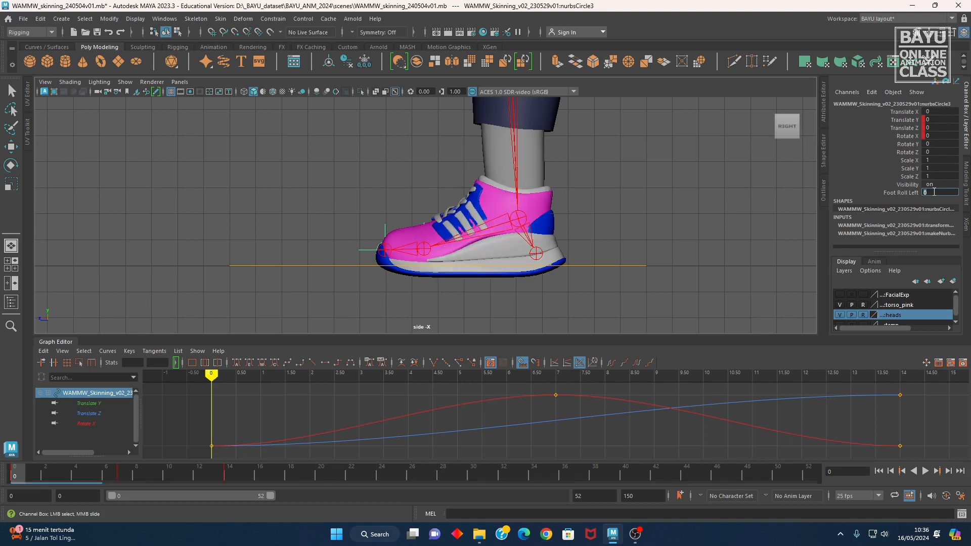
# - Key the left foot control's Foot Roll Left attribute at 0 on frame 0
pyautogui.click(895, 193)
pyautogui.rightClick(895, 192)
pyautogui.click(894, 213)
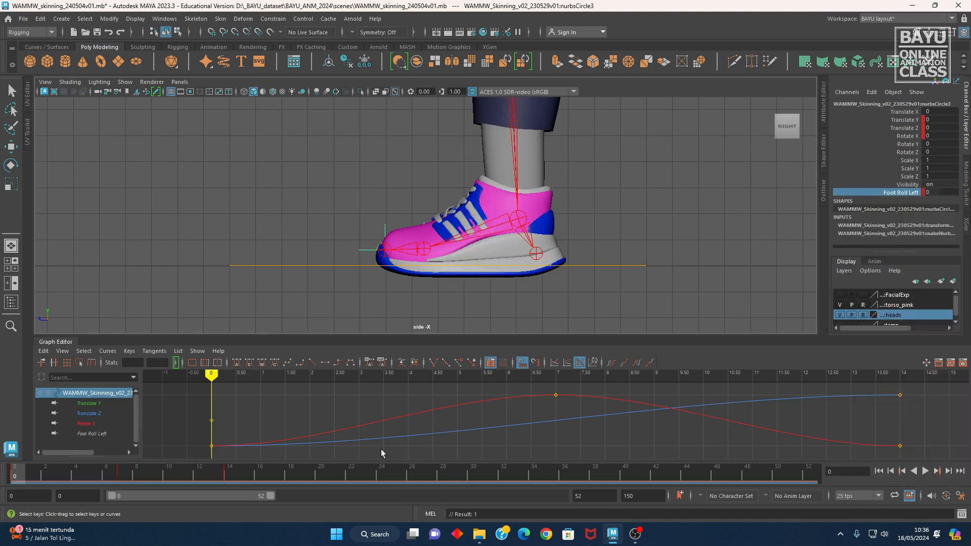
# - Key Foot Roll Left at 0 on frame 7
pyautogui.click(121, 473)
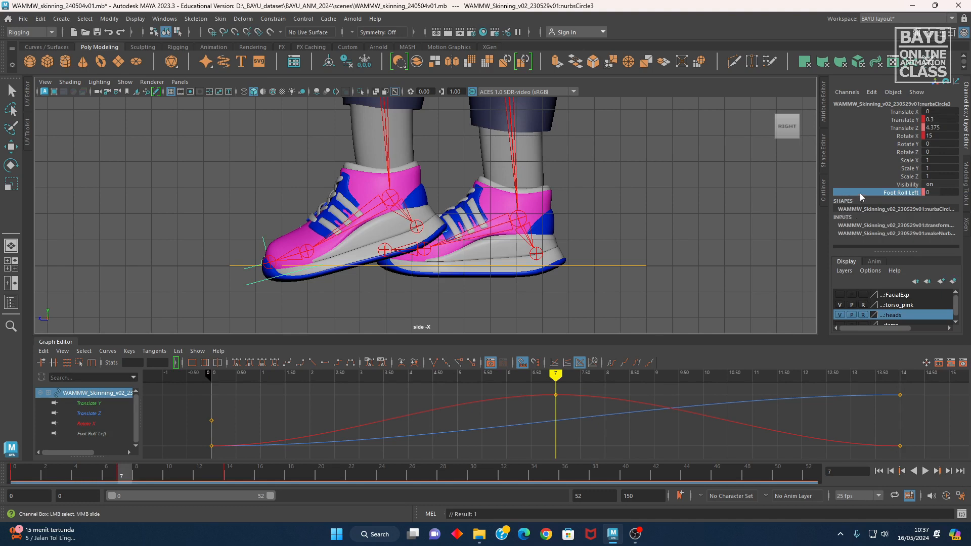
pyautogui.rightClick(861, 193)
pyautogui.click(870, 213)
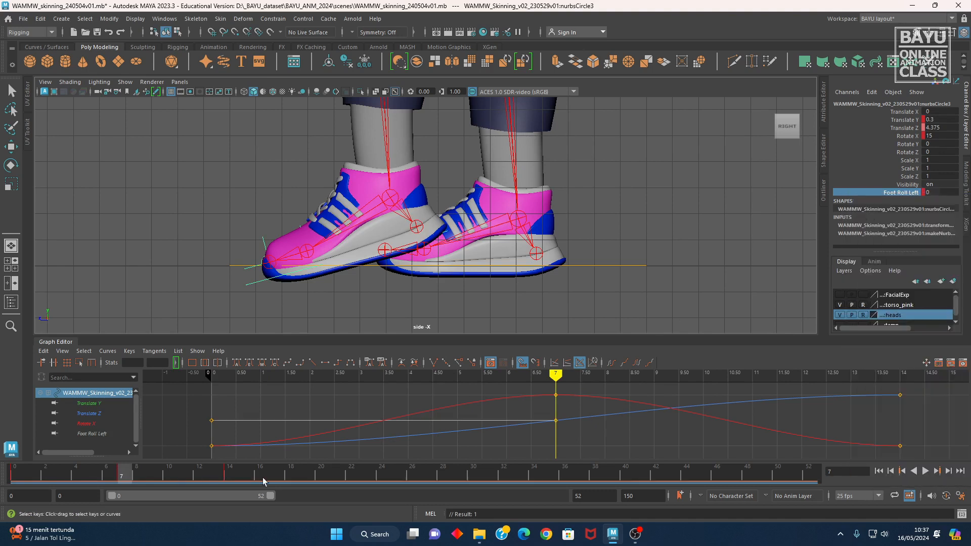
# - Set the left foot control's Foot Roll Left to -8 on frame 14 and key that attribute
pyautogui.click(230, 477)
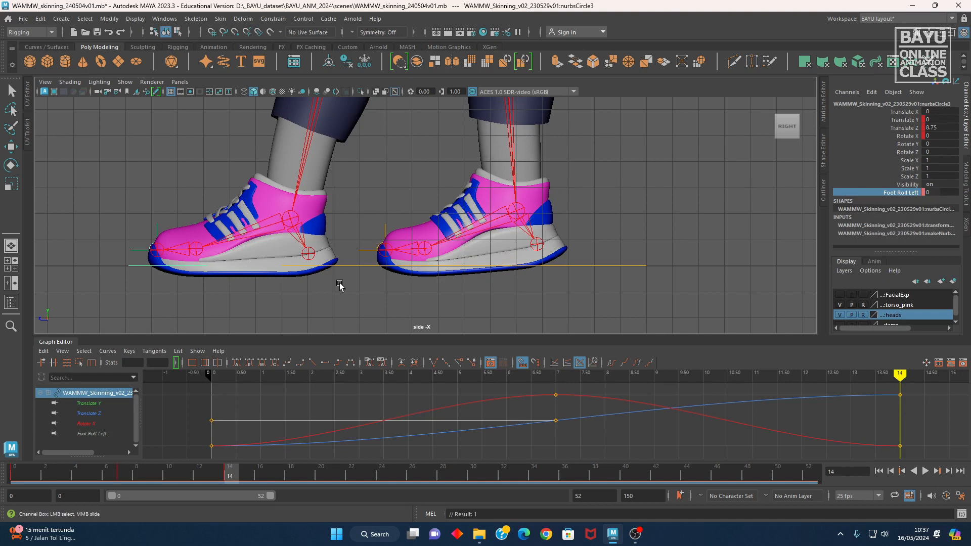
pyautogui.keyDown('alt'); pyautogui.moveTo(364, 289); pyautogui.dragTo(369, 294, button='middle'); pyautogui.keyUp('alt')
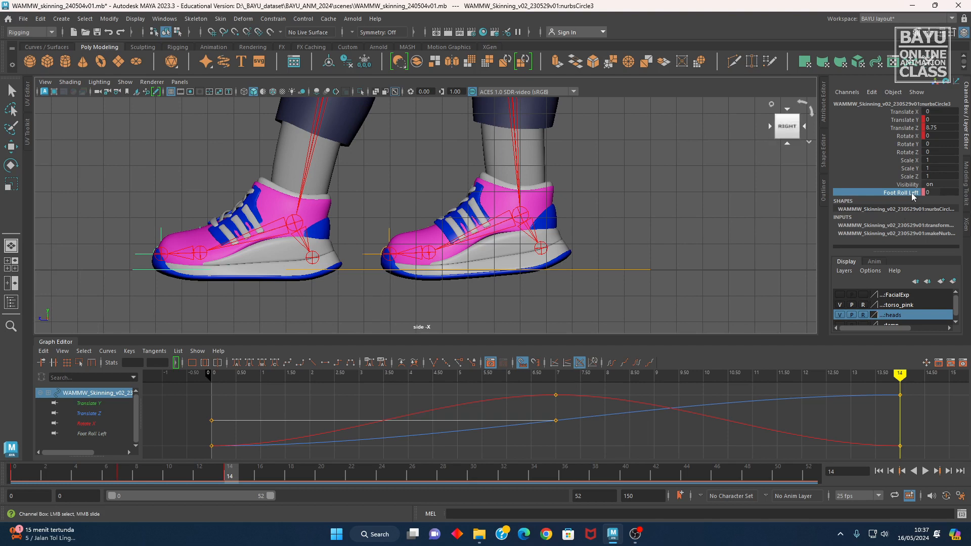
pyautogui.moveTo(715, 205); pyautogui.dragTo(663, 204, button='middle')
pyautogui.doubleClick(947, 193)
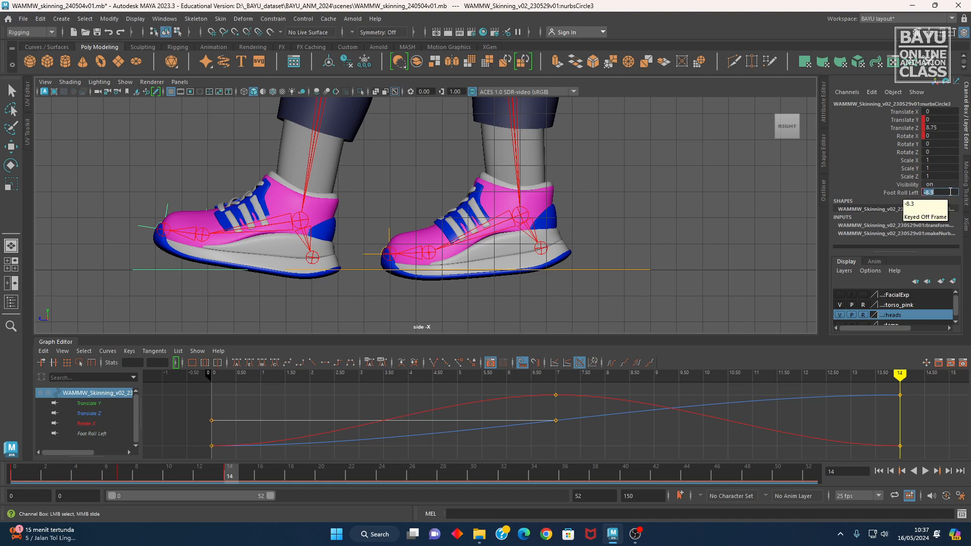
pyautogui.write('-8')
pyautogui.press('Return')
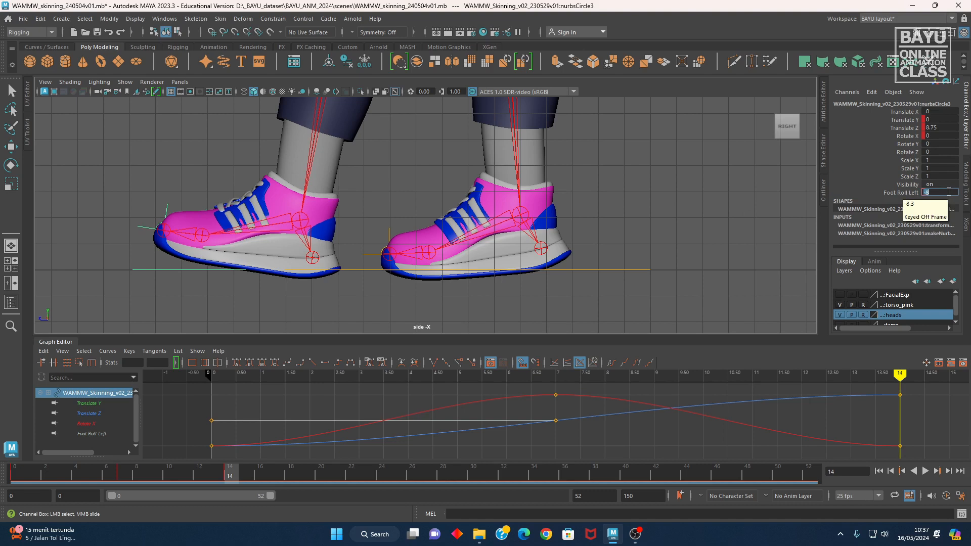
pyautogui.click(880, 194)
pyautogui.rightClick(880, 193)
pyautogui.click(879, 213)
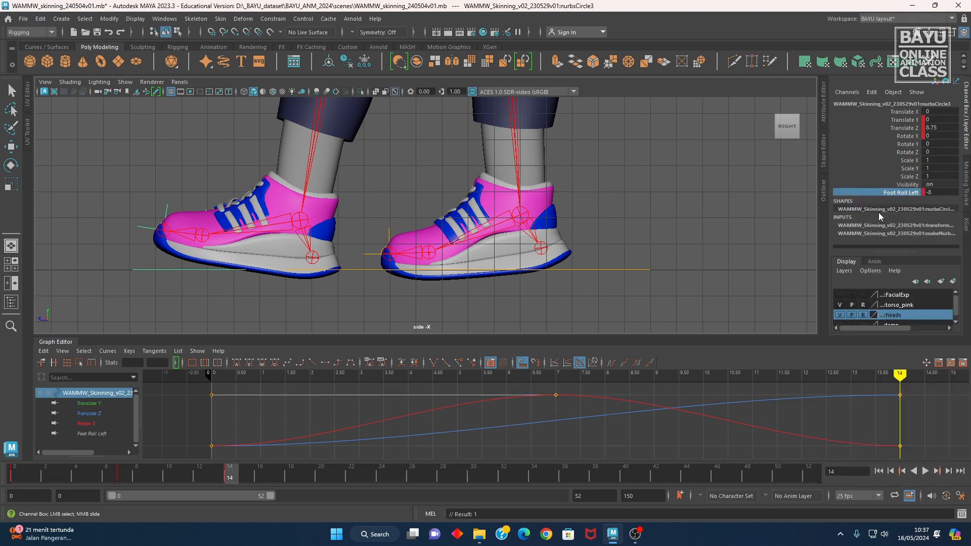
# - Examine the left foot's step between frames 0, 7 and 14 in the side and perspective views
pyautogui.moveTo(223, 470)
pyautogui.mouseDown()
pyautogui.moveTo(97, 474)
pyautogui.moveTo(276, 481)
pyautogui.moveTo(15, 483)
pyautogui.moveTo(227, 485)
pyautogui.moveTo(29, 467)
pyautogui.moveTo(227, 483)
pyautogui.moveTo(56, 471)
pyautogui.moveTo(127, 475)
pyautogui.moveTo(91, 482)
pyautogui.moveTo(229, 490)
pyautogui.moveTo(15, 481)
pyautogui.mouseUp()
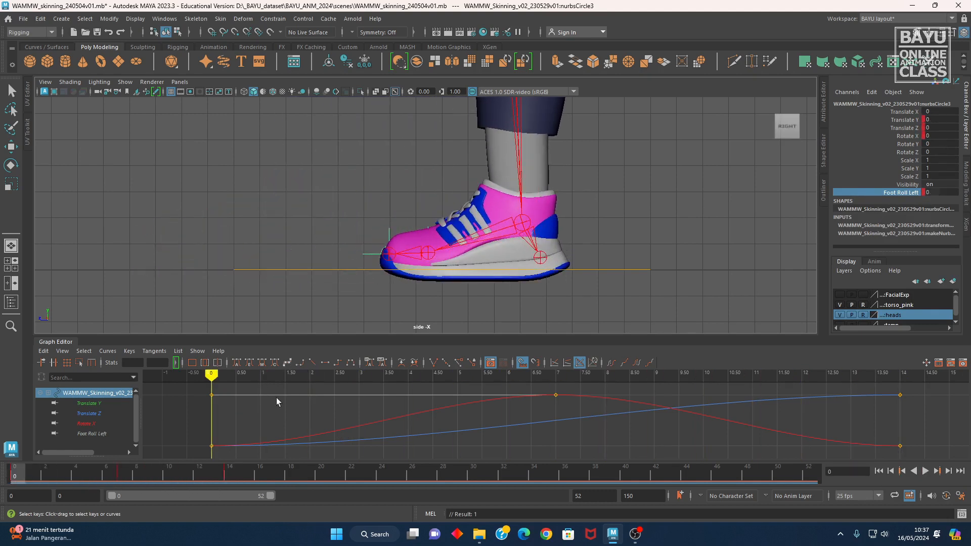
pyautogui.click(121, 477)
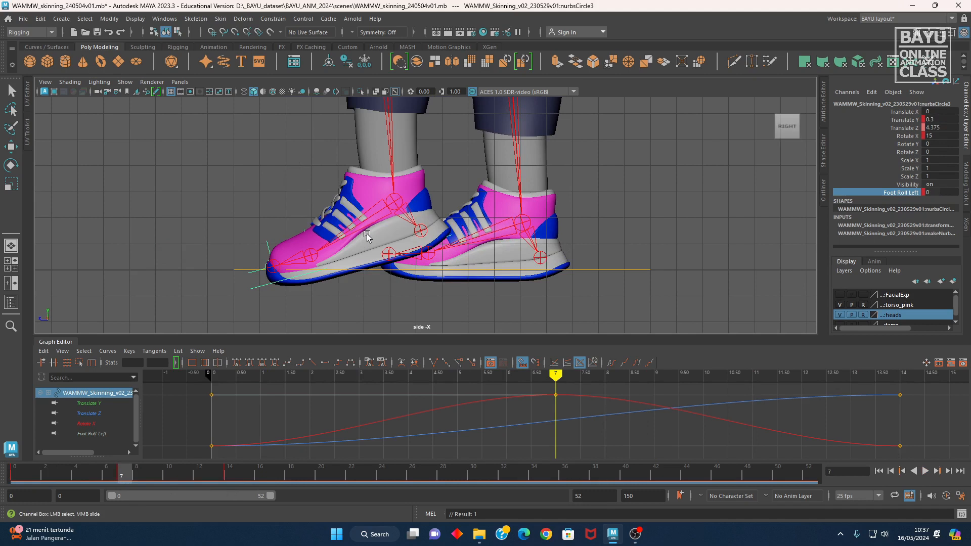
pyautogui.moveTo(59, 476)
pyautogui.mouseDown()
pyautogui.moveTo(4, 477)
pyautogui.moveTo(229, 495)
pyautogui.mouseUp()
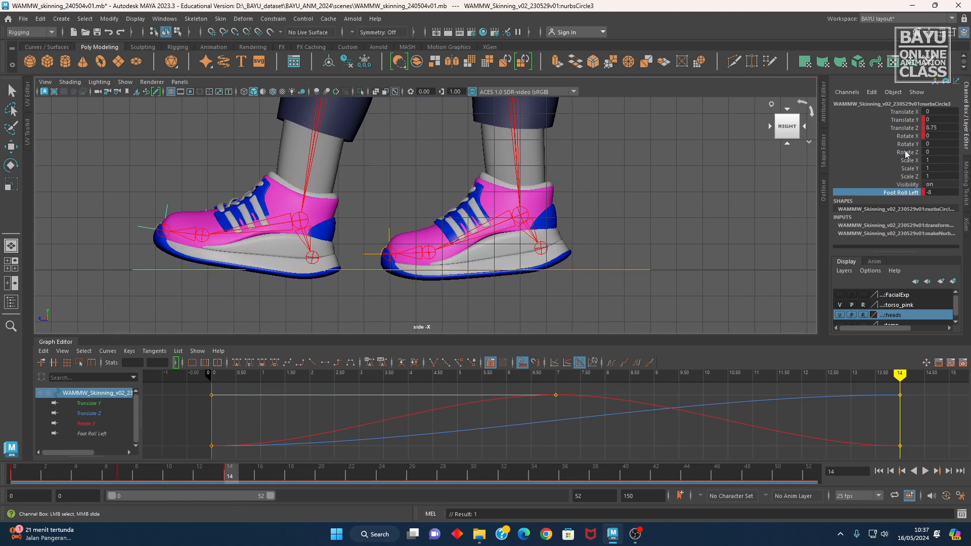
pyautogui.press('space')
pyautogui.press('space')
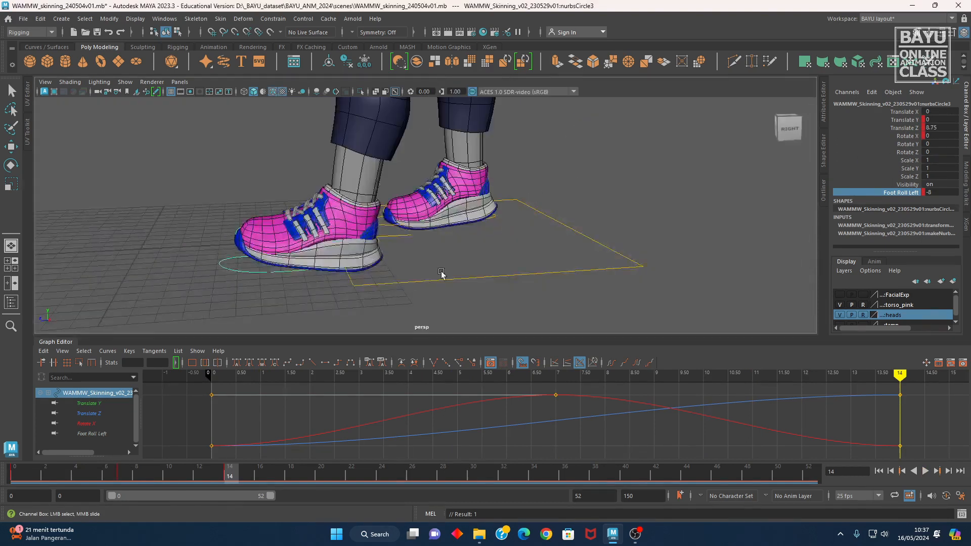
pyautogui.keyDown('alt'); pyautogui.moveTo(439, 273); pyautogui.dragTo(464, 278); pyautogui.keyUp('alt')
pyautogui.press('w')
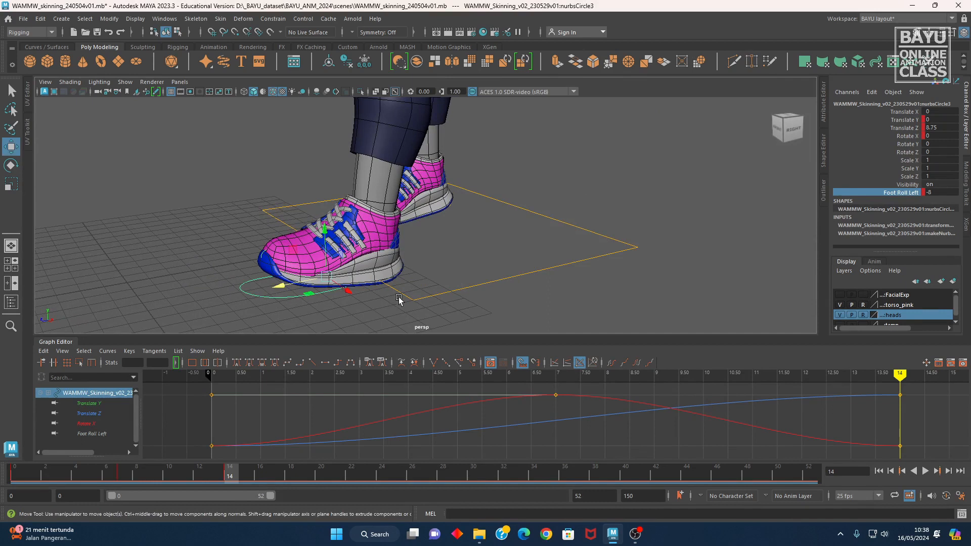
pyautogui.click(122, 475)
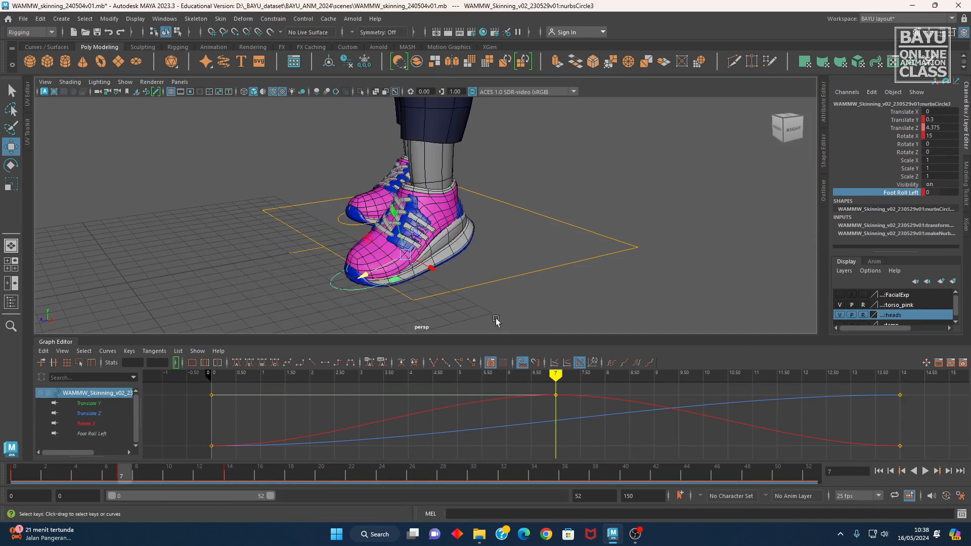
pyautogui.moveTo(454, 285)
pyautogui.keyDown('alt'); pyautogui.mouseDown()
pyautogui.moveTo(444, 288)
pyautogui.moveTo(470, 292)
pyautogui.mouseUp(); pyautogui.keyUp('alt')
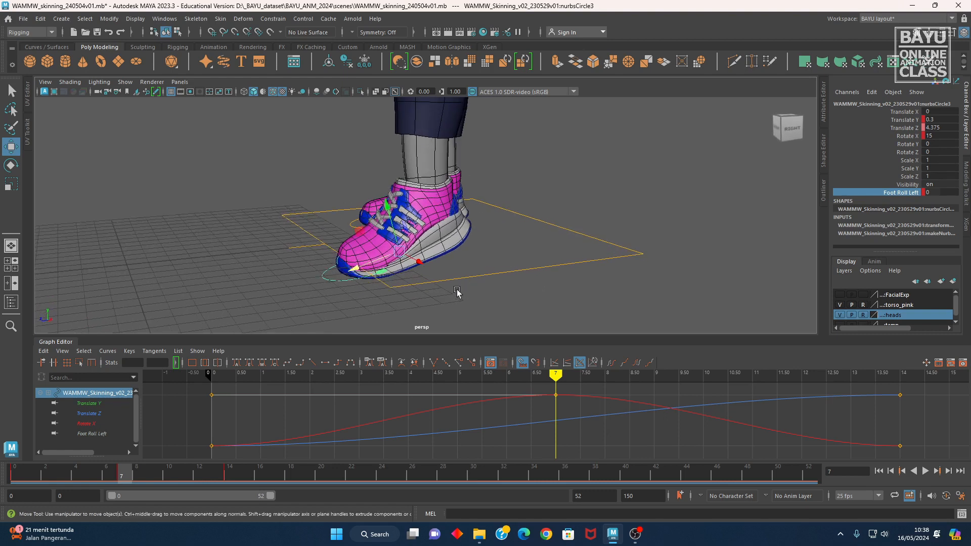
pyautogui.press('space')
pyautogui.press('space')
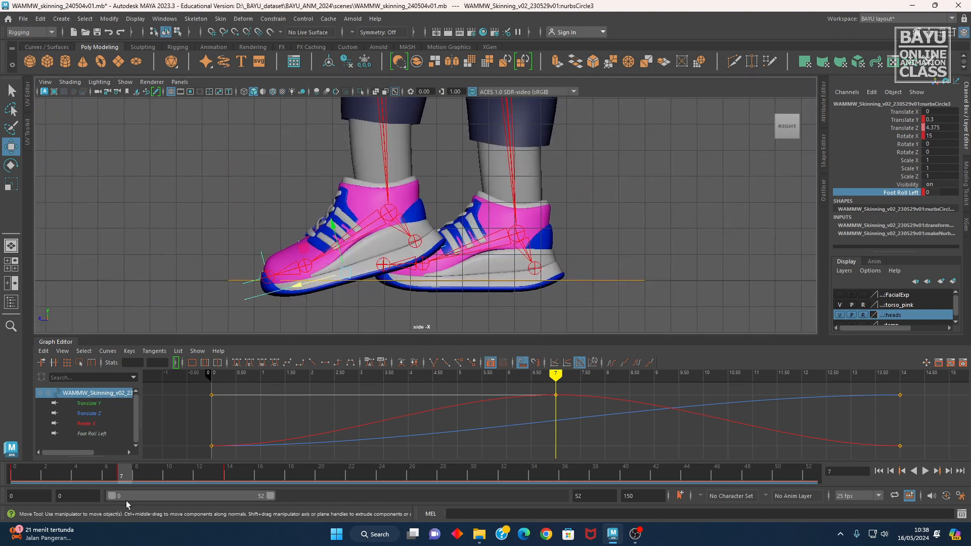
pyautogui.moveTo(115, 477); pyautogui.dragTo(235, 486)
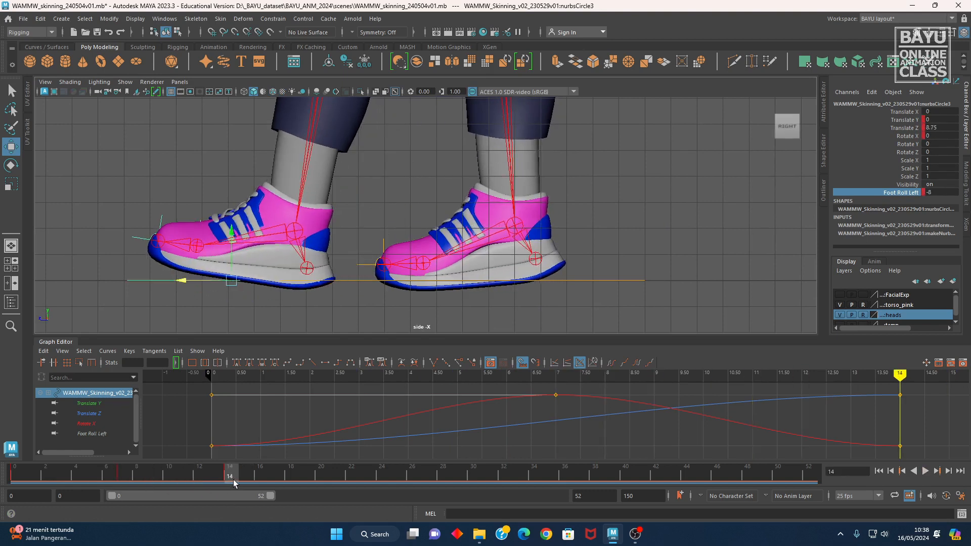
# - Key the left foot control's Foot Roll Left at 0 on frame 16
pyautogui.moveTo(232, 478); pyautogui.dragTo(261, 482)
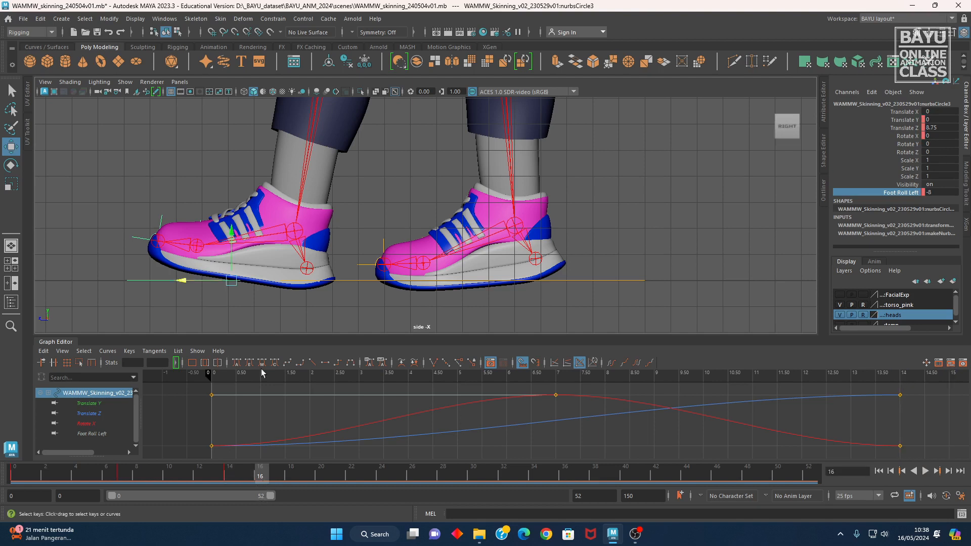
pyautogui.click(937, 193)
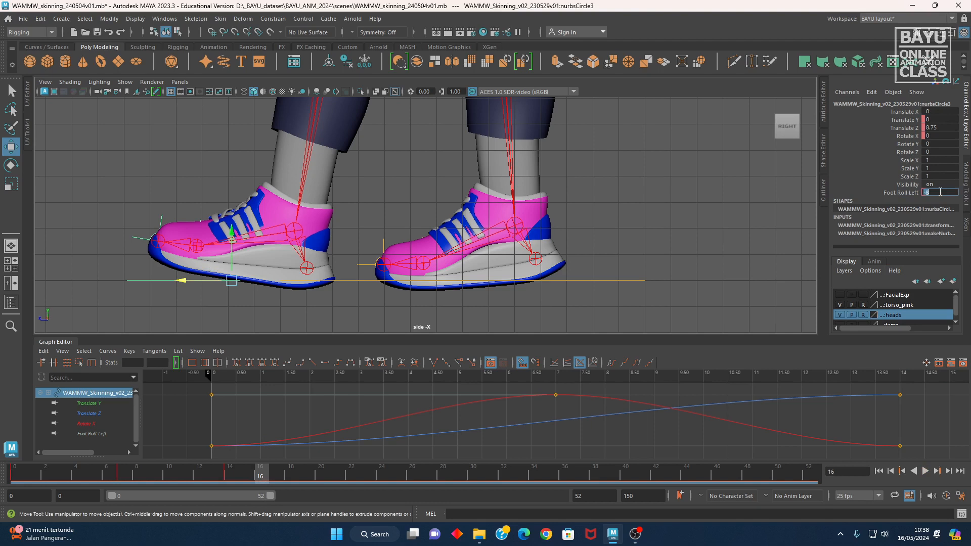
pyautogui.write('0')
pyautogui.press('Return')
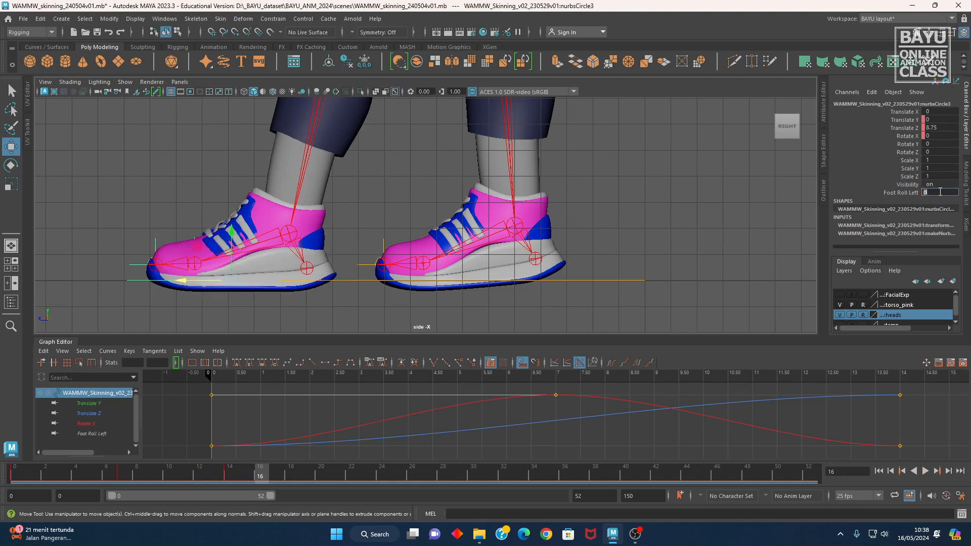
pyautogui.click(896, 195)
pyautogui.rightClick(895, 195)
pyautogui.click(888, 215)
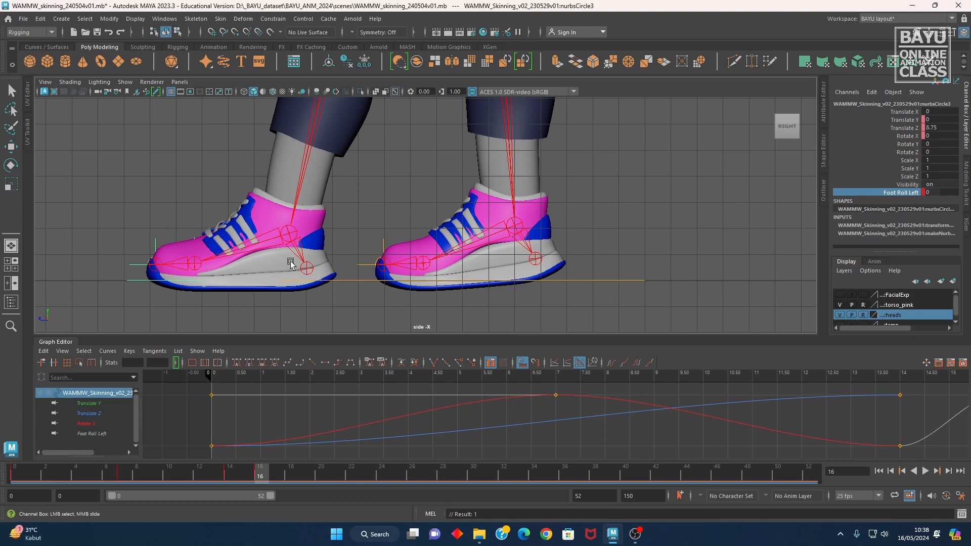
# - Select the right foot control in the perspective view and go to frame 14
pyautogui.press('space')
pyautogui.press('space')
pyautogui.keyDown('alt'); pyautogui.moveTo(412, 263); pyautogui.dragTo(470, 302); pyautogui.keyUp('alt')
pyautogui.click(375, 303)
pyautogui.press('w')
pyautogui.moveTo(257, 478); pyautogui.dragTo(229, 476)
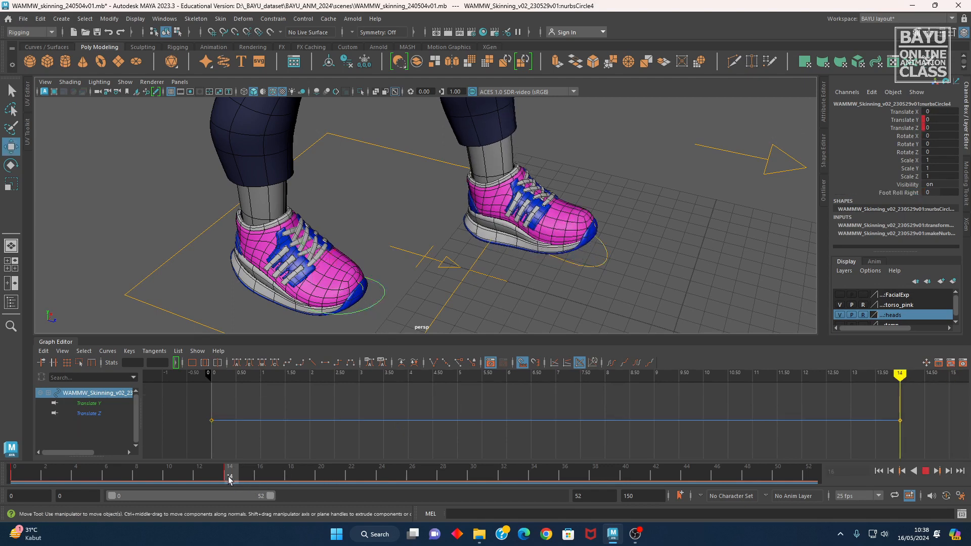
pyautogui.keyDown('alt'); pyautogui.moveTo(395, 310); pyautogui.dragTo(360, 293); pyautogui.keyUp('alt')
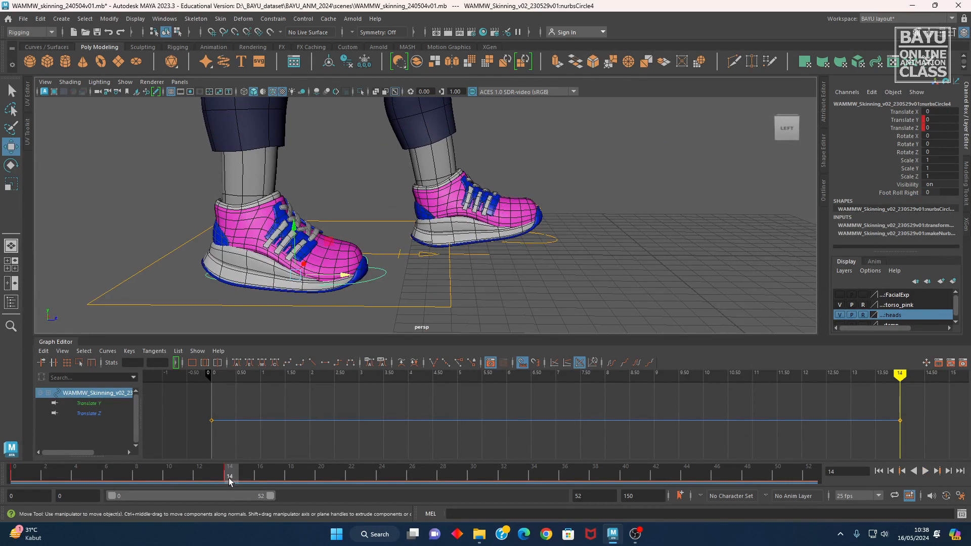
pyautogui.moveTo(230, 481)
pyautogui.mouseDown()
pyautogui.moveTo(200, 481)
pyautogui.moveTo(231, 480)
pyautogui.mouseUp()
pyautogui.keyDown('alt'); pyautogui.moveTo(600, 256); pyautogui.dragTo(580, 270); pyautogui.keyUp('alt')
# - Set the right foot control's Foot Roll Right to 5 on frame 14 and key it
pyautogui.click(890, 194)
pyautogui.moveTo(861, 198); pyautogui.dragTo(893, 233, button='middle')
pyautogui.doubleClick(944, 193)
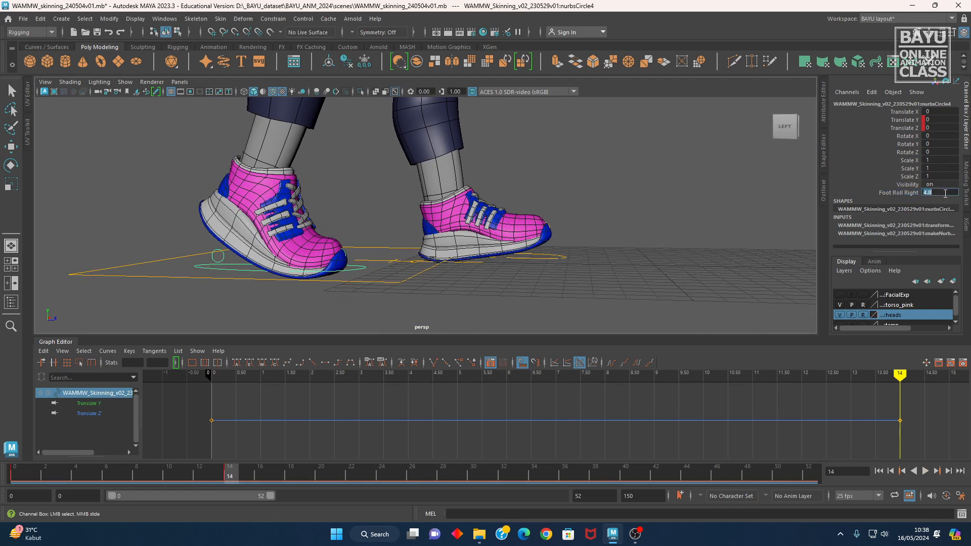
pyautogui.rightClick(873, 196)
pyautogui.click(882, 213)
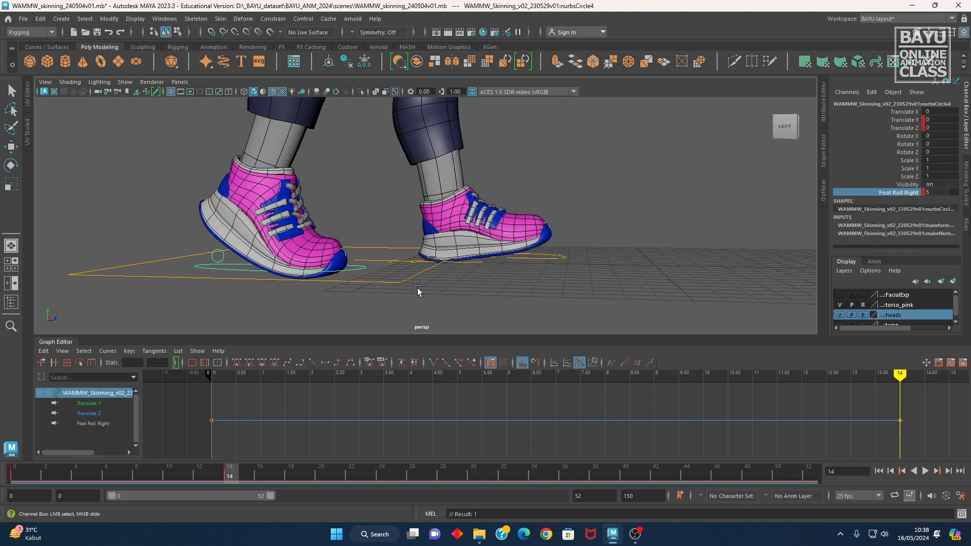
# - Key the right foot control's Foot Roll Right at 0 on frame 12
pyautogui.moveTo(230, 478); pyautogui.dragTo(200, 474)
pyautogui.doubleClick(939, 193)
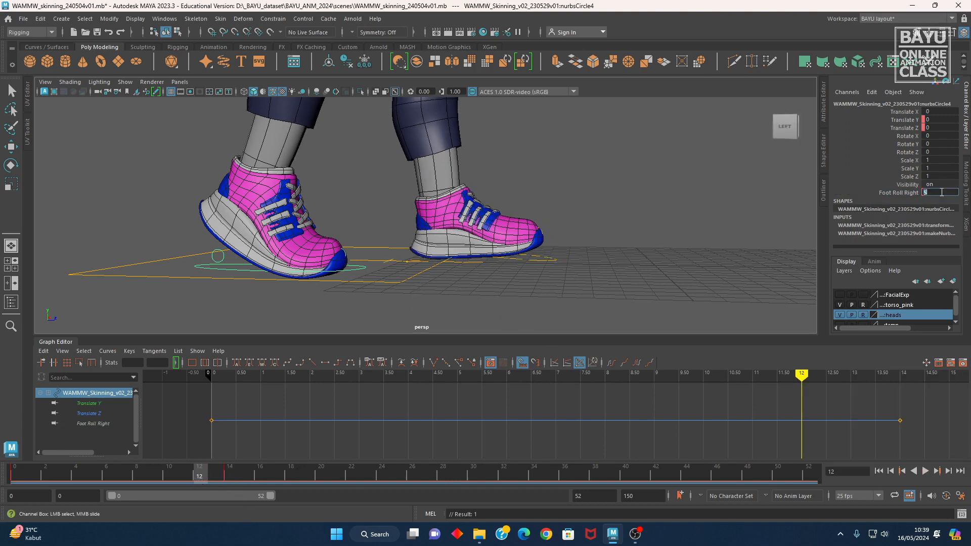
pyautogui.write('0')
pyautogui.press('Return')
pyautogui.rightClick(883, 195)
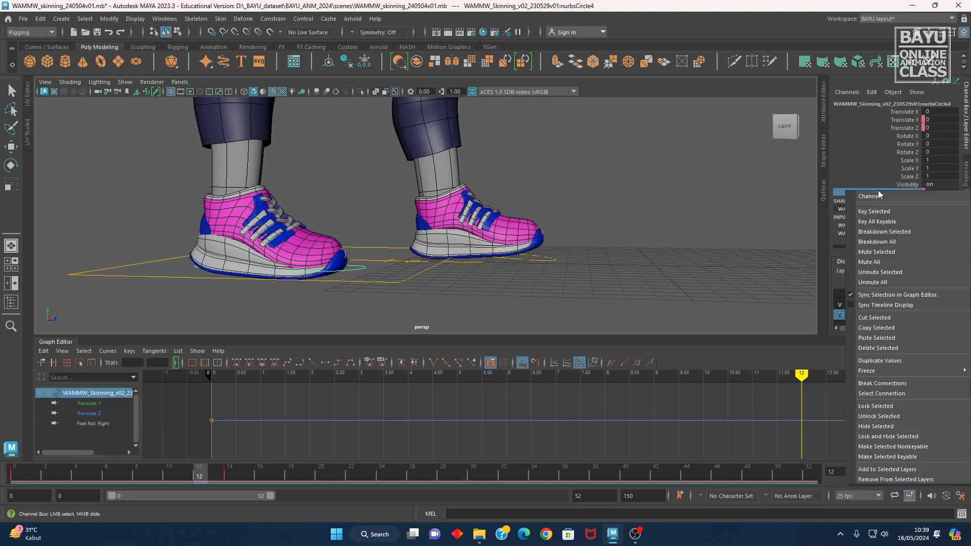
pyautogui.click(873, 212)
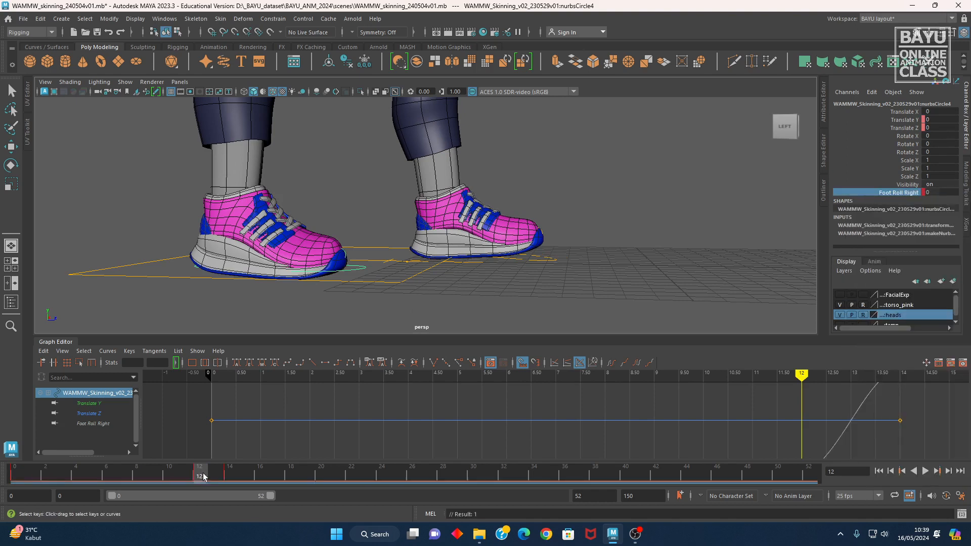
# - Play back the right foot's roll, then lower Foot Roll Right to 3 on frame 14 and key it
pyautogui.hotkey('alt', 'shift', 'v')
pyautogui.hotkey('alt', 'v')
pyautogui.moveTo(301, 499); pyautogui.dragTo(230, 476)
pyautogui.keyDown('alt'); pyautogui.moveTo(326, 185); pyautogui.dragTo(343, 238, button='middle'); pyautogui.keyUp('alt')
pyautogui.keyDown('alt'); pyautogui.moveTo(343, 238); pyautogui.dragTo(314, 257); pyautogui.keyUp('alt')
pyautogui.keyDown('alt'); pyautogui.moveTo(314, 257); pyautogui.dragTo(329, 237, button='middle'); pyautogui.keyUp('alt')
pyautogui.keyDown('alt'); pyautogui.moveTo(370, 229); pyautogui.dragTo(318, 250, button='right'); pyautogui.keyUp('alt')
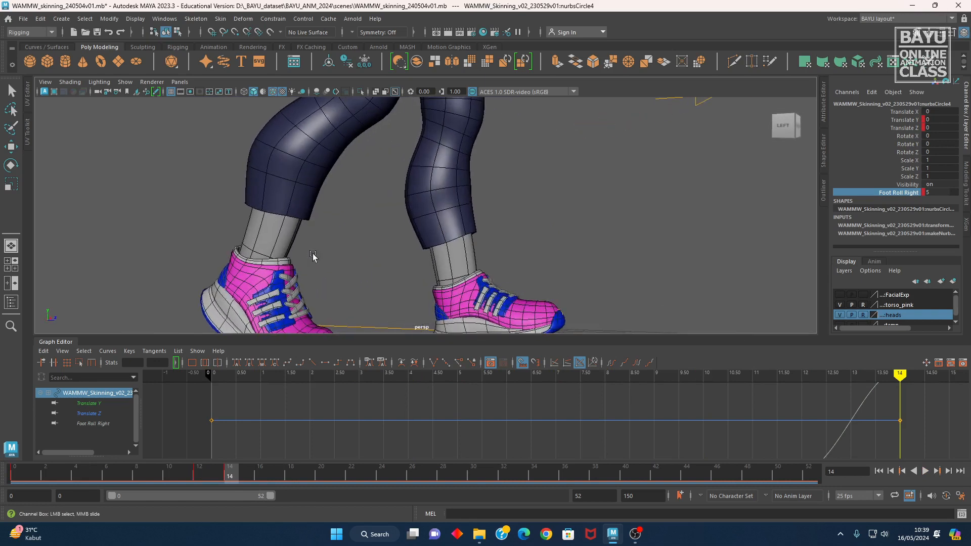
pyautogui.click(934, 193)
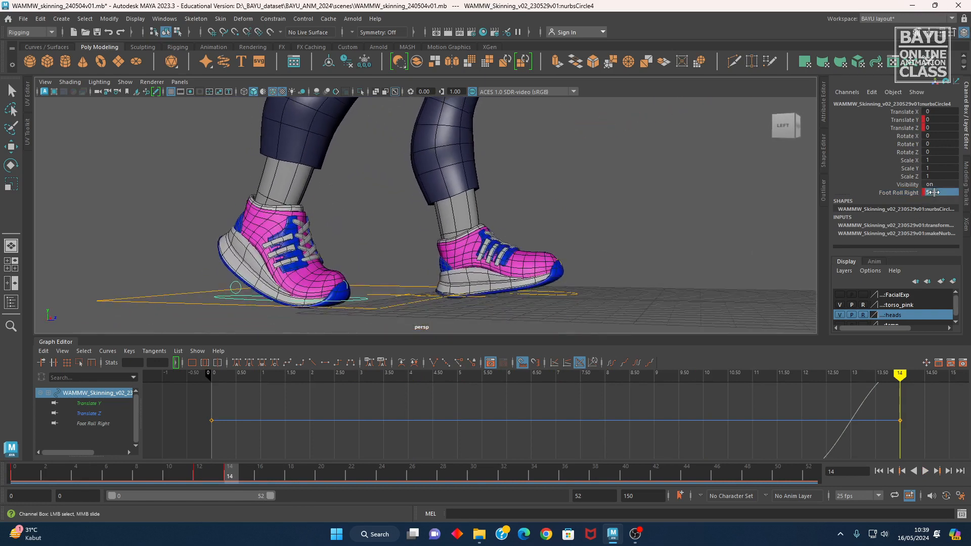
pyautogui.write('3')
pyautogui.press('Return')
pyautogui.click(900, 193)
pyautogui.rightClick(901, 193)
pyautogui.click(875, 208)
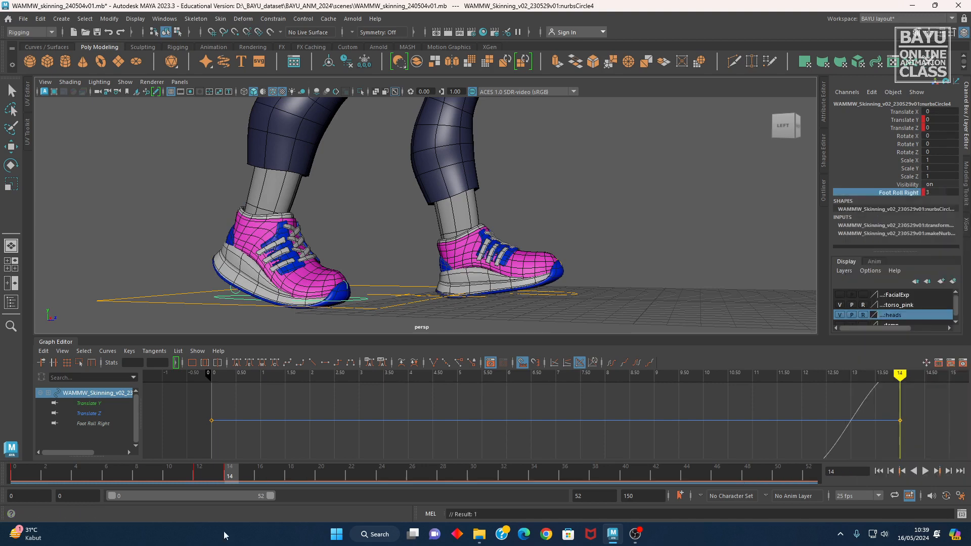
# - Scrub and play back the step between frames 0 and 14, checking the animation curves of both foot controls
pyautogui.moveTo(186, 478); pyautogui.dragTo(13, 473)
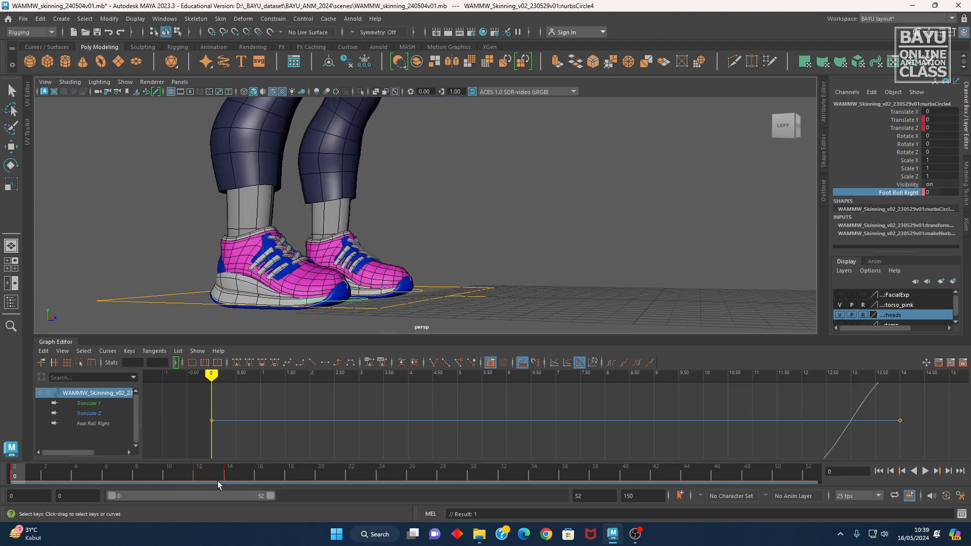
pyautogui.click(228, 475)
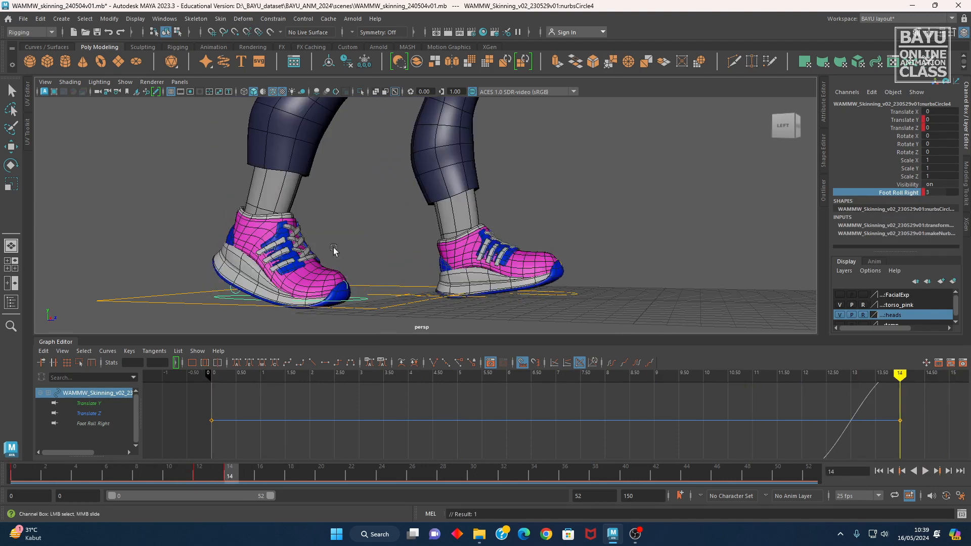
pyautogui.keyDown('alt'); pyautogui.moveTo(334, 251); pyautogui.dragTo(420, 270); pyautogui.keyUp('alt')
pyautogui.click(460, 256)
pyautogui.press('w')
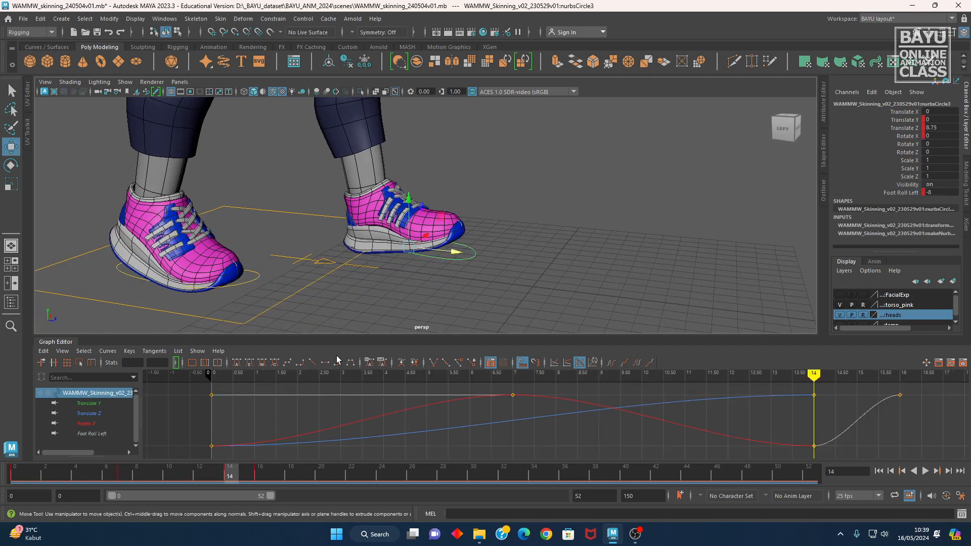
pyautogui.click(251, 281)
pyautogui.keyDown('alt'); pyautogui.moveTo(299, 326); pyautogui.dragTo(375, 311); pyautogui.keyUp('alt')
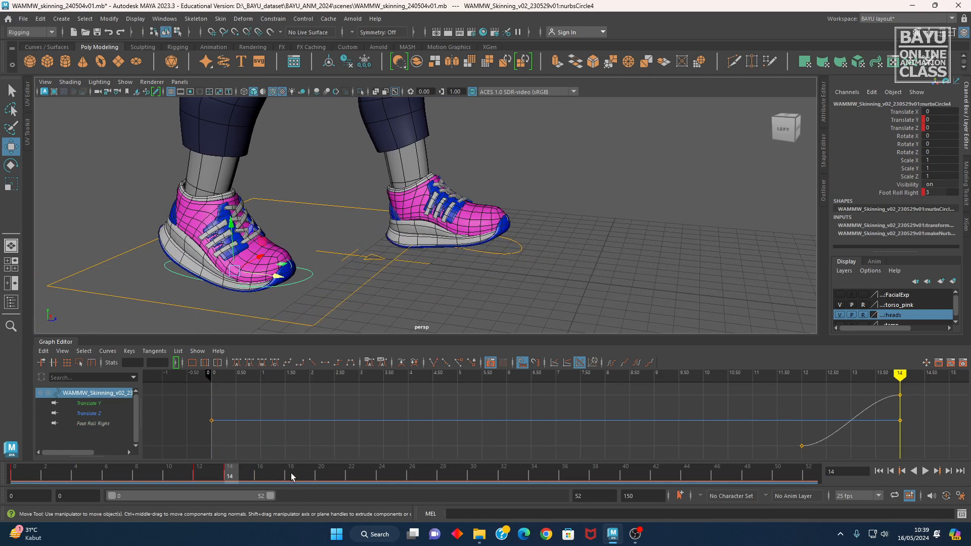
pyautogui.hotkey('alt', 'v')
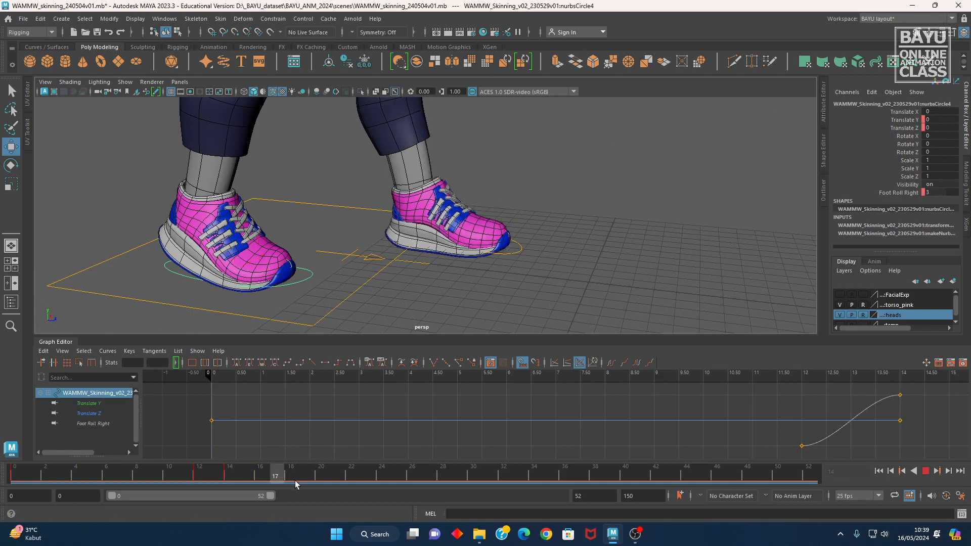
pyautogui.hotkey('alt', 'v')
# - Move the right foot control forward to a Translate Z of about 16.5 on frame 28 and key its Translate Y and Z
pyautogui.keyDown('alt'); pyautogui.moveTo(320, 279); pyautogui.dragTo(356, 269); pyautogui.keyUp('alt')
pyautogui.moveTo(258, 295); pyautogui.dragTo(616, 294)
pyautogui.hotkey('ctrl', 'z')
pyautogui.keyDown('alt'); pyautogui.moveTo(526, 304); pyautogui.dragTo(443, 287, button='middle'); pyautogui.keyUp('alt')
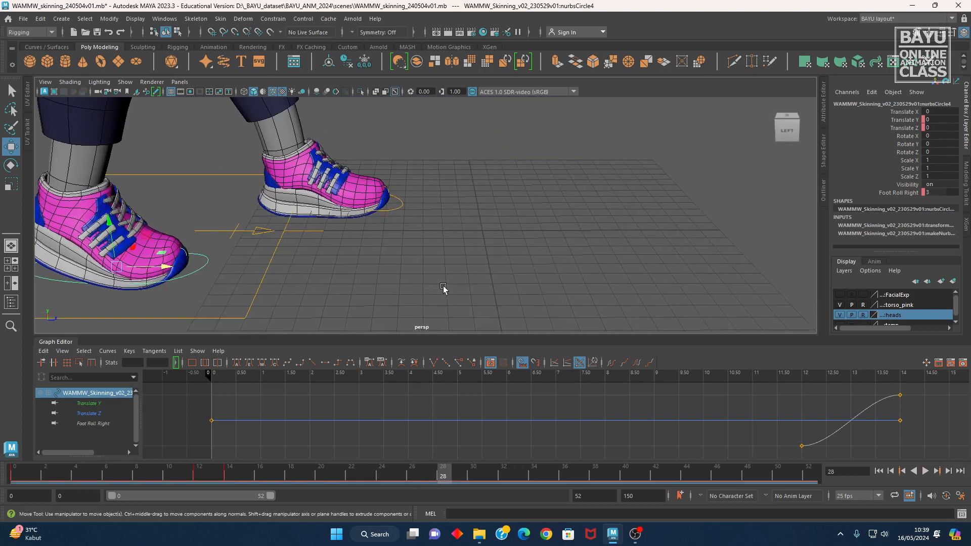
pyautogui.moveTo(166, 266)
pyautogui.mouseDown()
pyautogui.moveTo(427, 271)
pyautogui.moveTo(144, 267)
pyautogui.moveTo(161, 267)
pyautogui.mouseUp()
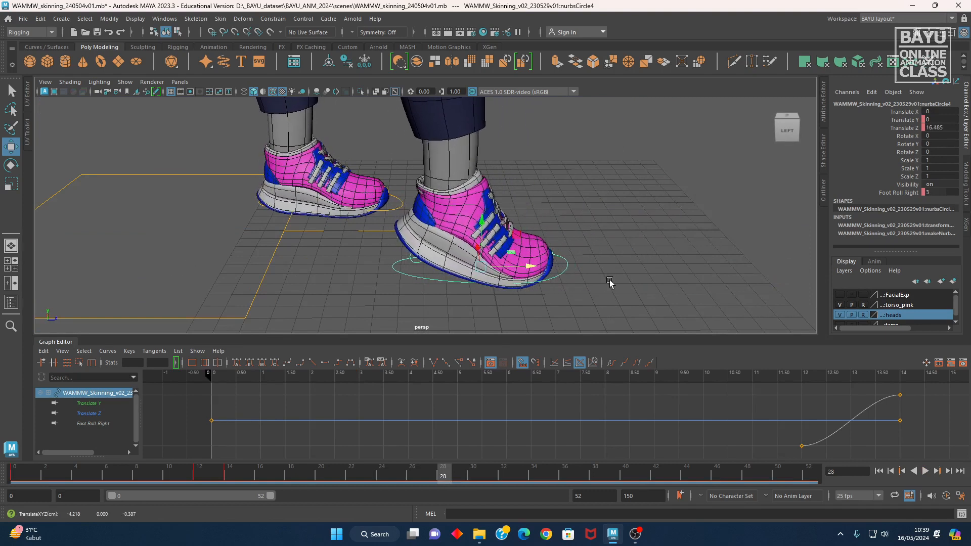
pyautogui.moveTo(903, 120); pyautogui.dragTo(903, 127)
pyautogui.rightClick(896, 127)
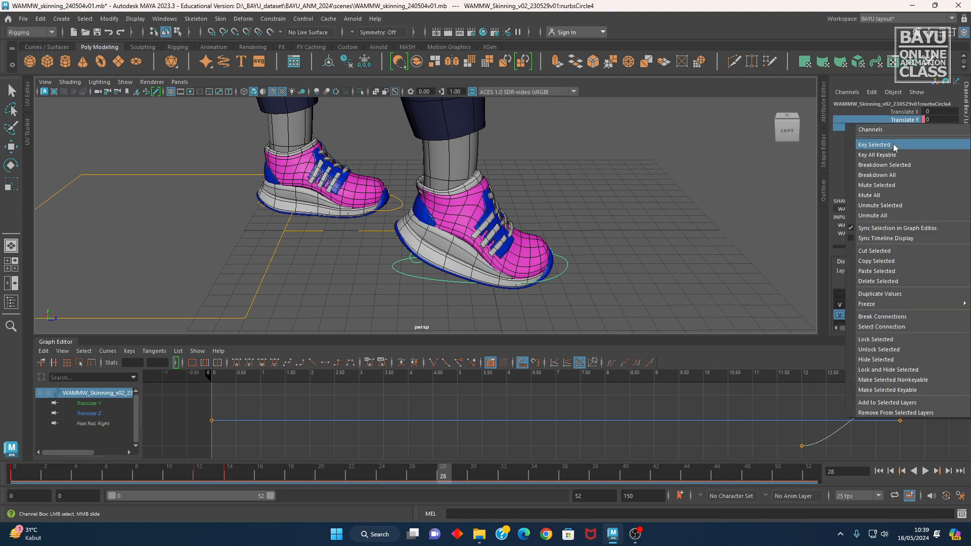
pyautogui.click(894, 145)
# - Set the right foot control's Foot Roll Right to -8 on frame 28 and key it
pyautogui.click(894, 192)
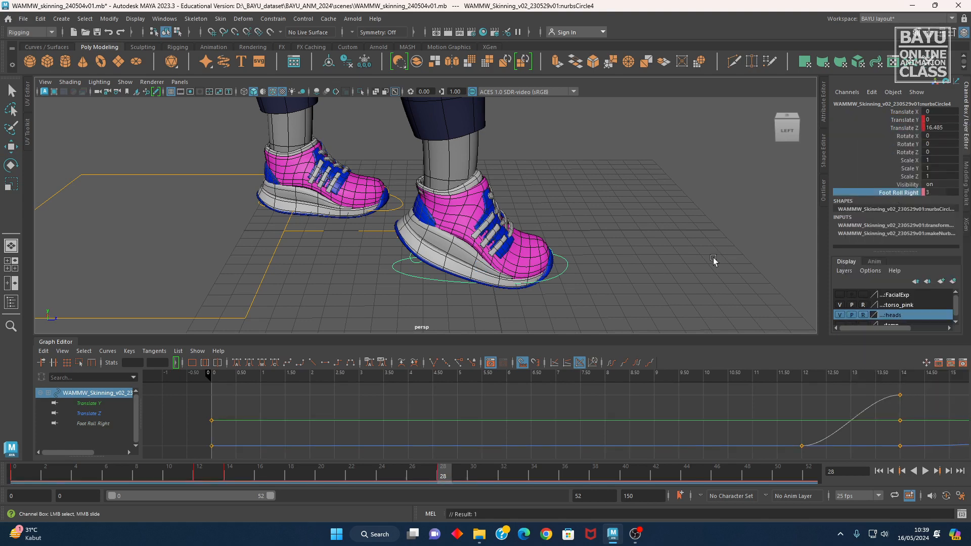
pyautogui.moveTo(714, 260); pyautogui.dragTo(671, 263, button='middle')
pyautogui.click(939, 193)
pyautogui.write('-8')
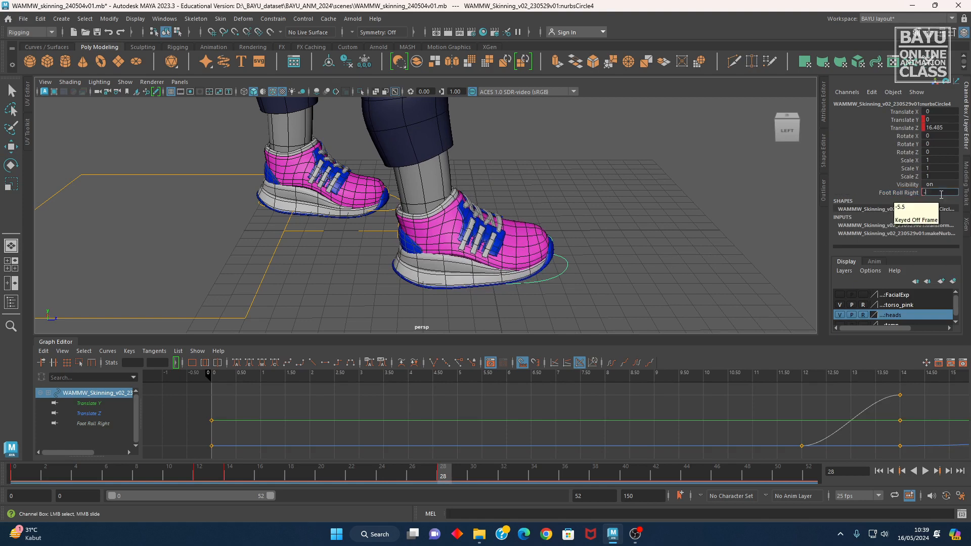
pyautogui.press('Return')
pyautogui.click(901, 193)
pyautogui.rightClick(900, 193)
pyautogui.click(875, 195)
# - Set the right foot control's Foot Roll Right to 0 on frame 30 and key it
pyautogui.moveTo(445, 478); pyautogui.dragTo(474, 477)
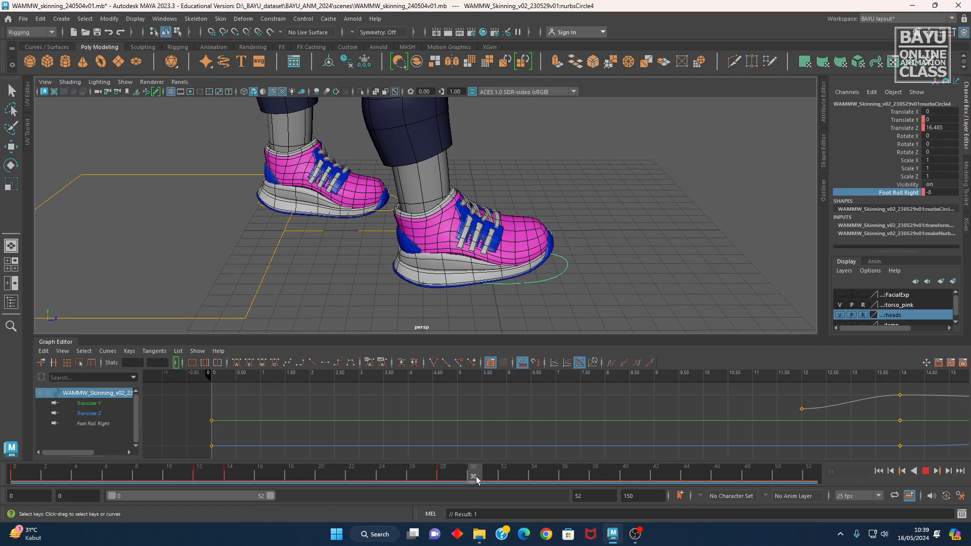
pyautogui.doubleClick(944, 193)
pyautogui.press('Return')
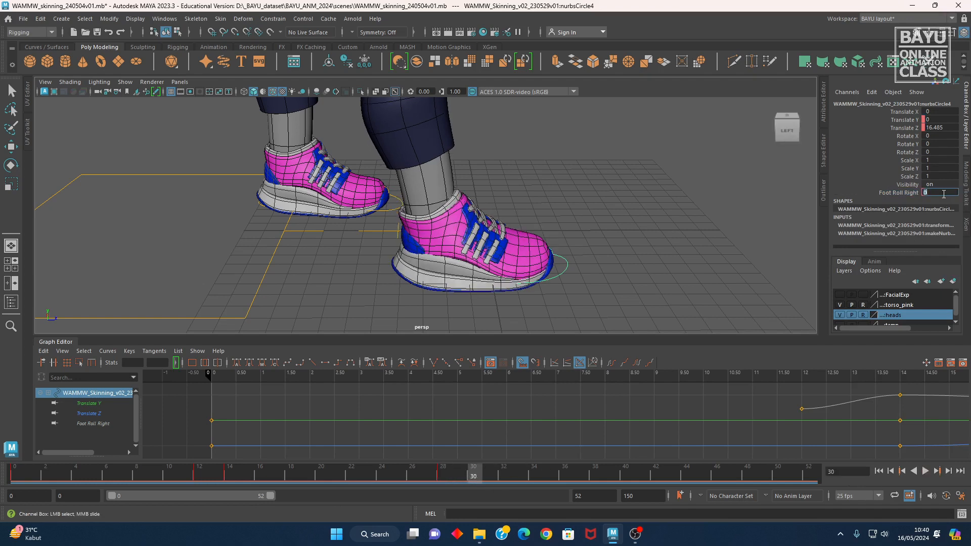
pyautogui.rightClick(883, 194)
pyautogui.click(877, 209)
# - Raise the passing right foot by setting its control's Translate Y to 0.3 on frame 21 and key that channel
pyautogui.keyDown('alt'); pyautogui.moveTo(480, 282); pyautogui.dragTo(528, 288); pyautogui.keyUp('alt')
pyautogui.click(442, 476)
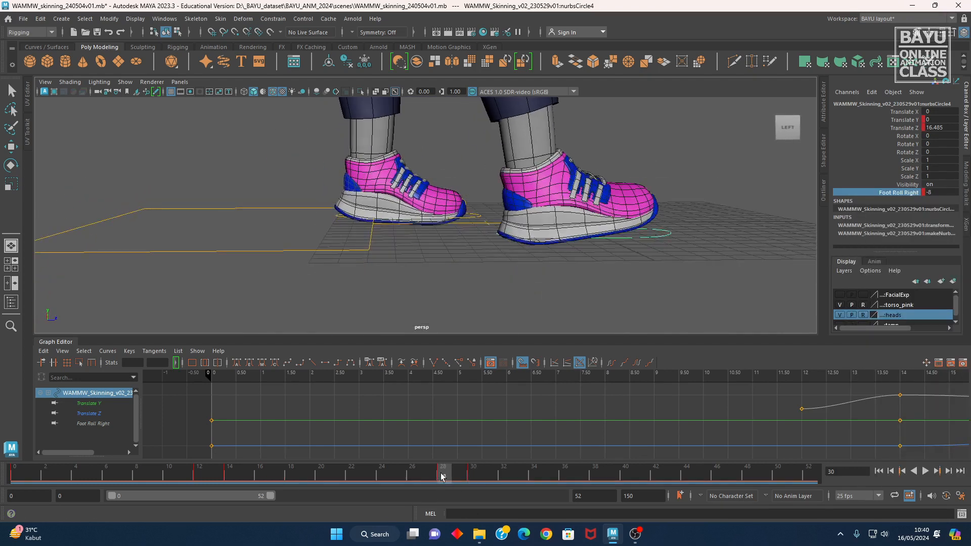
pyautogui.moveTo(441, 475); pyautogui.dragTo(338, 485)
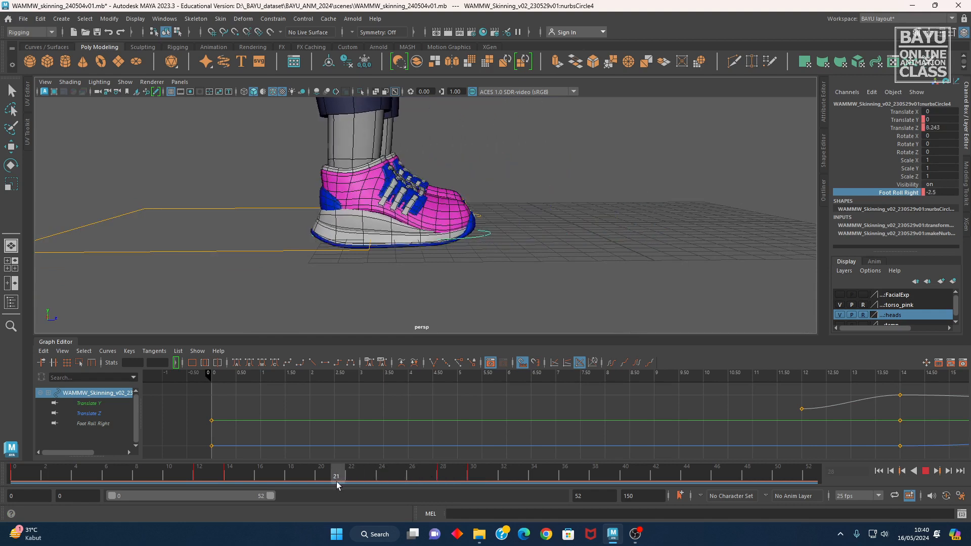
pyautogui.keyDown('alt'); pyautogui.moveTo(490, 269); pyautogui.dragTo(549, 260); pyautogui.keyUp('alt')
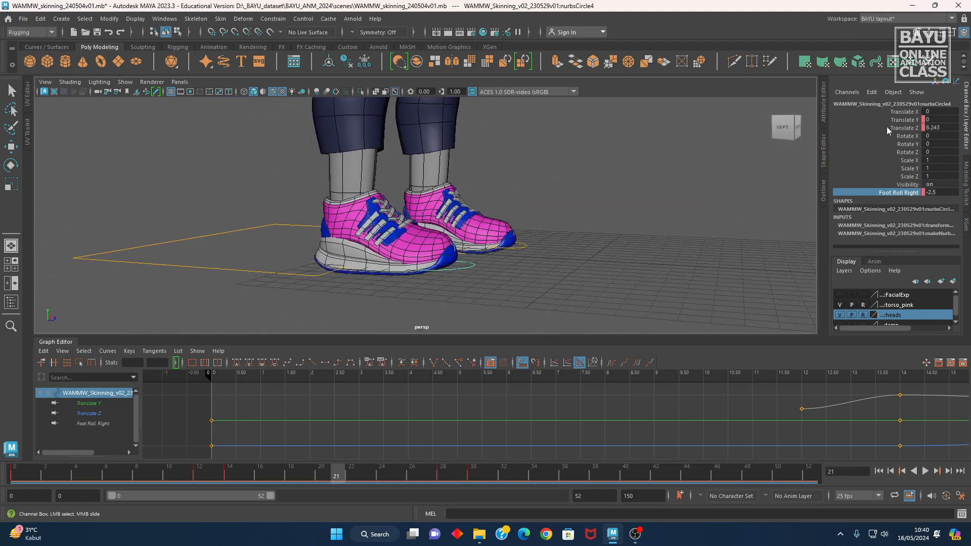
pyautogui.click(933, 120)
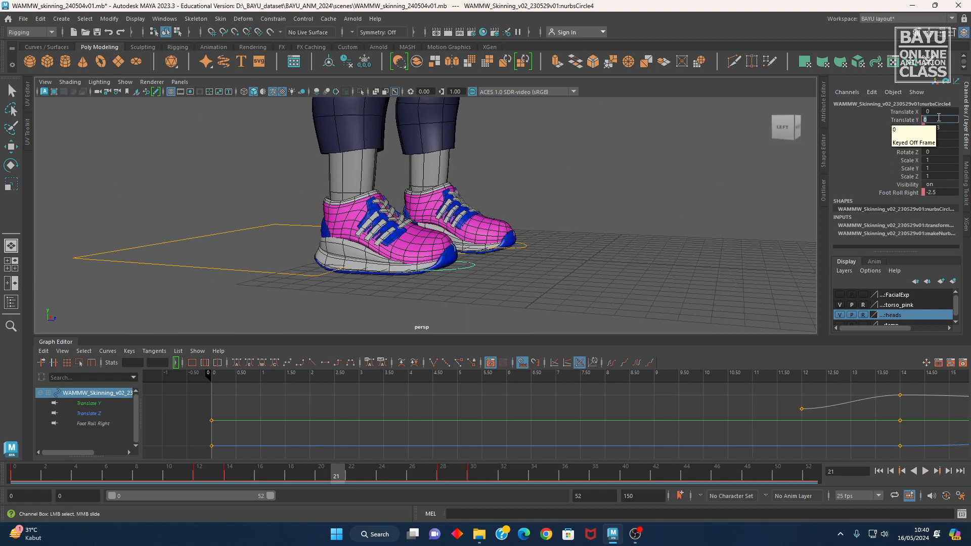
pyautogui.write('0.3')
pyautogui.press('Return')
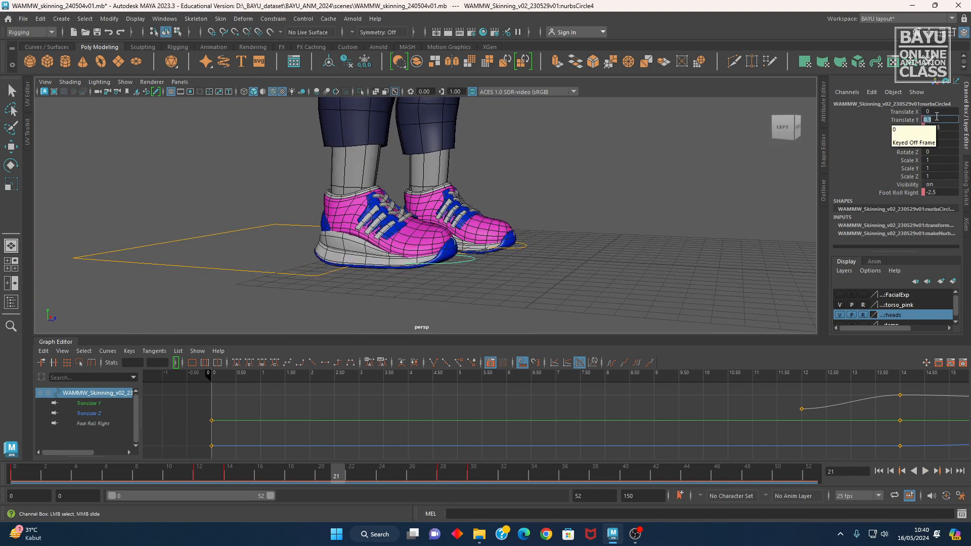
pyautogui.click(905, 120)
pyautogui.rightClick(898, 120)
pyautogui.click(897, 138)
# - Key the right foot control's Translate Z at its existing values on frames 14 and 28
pyautogui.moveTo(229, 477)
pyautogui.mouseDown()
pyautogui.moveTo(185, 472)
pyautogui.moveTo(229, 476)
pyautogui.mouseUp()
pyautogui.scroll(4, 385, 304)
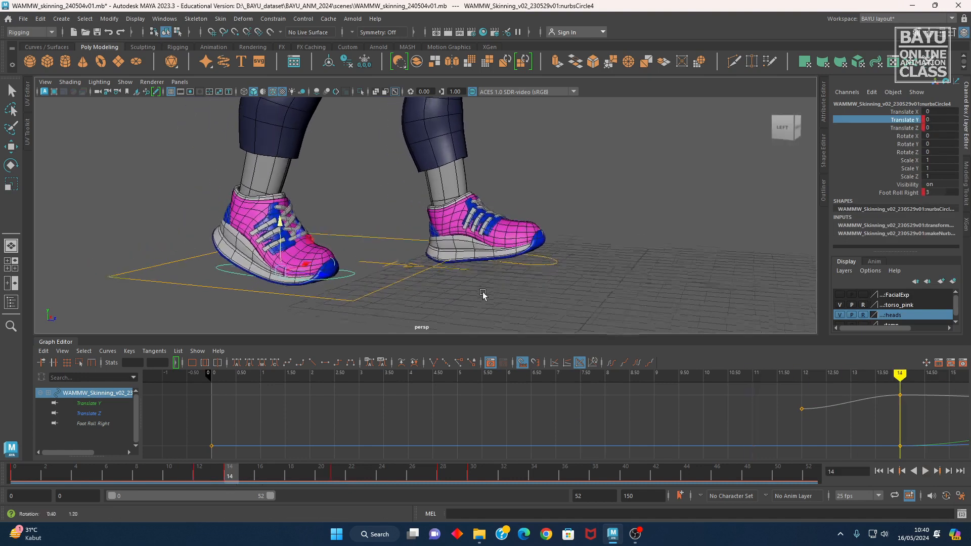
pyautogui.click(905, 127)
pyautogui.rightClick(905, 128)
pyautogui.click(898, 150)
pyautogui.click(443, 475)
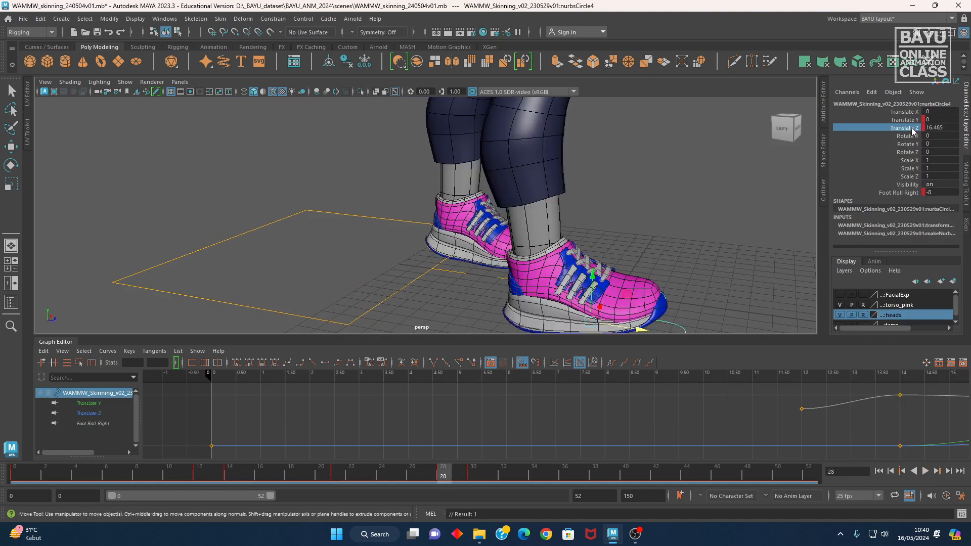
pyautogui.rightClick(912, 129)
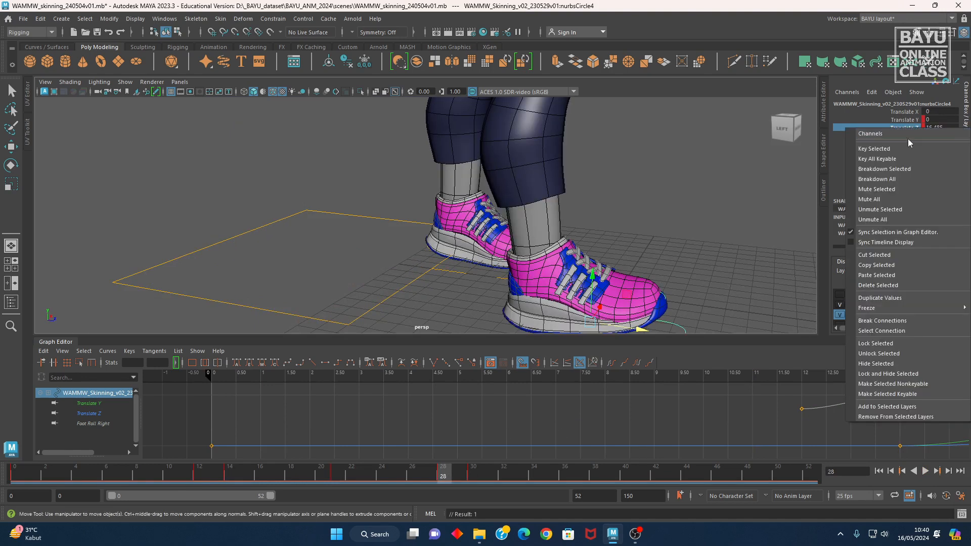
pyautogui.click(904, 151)
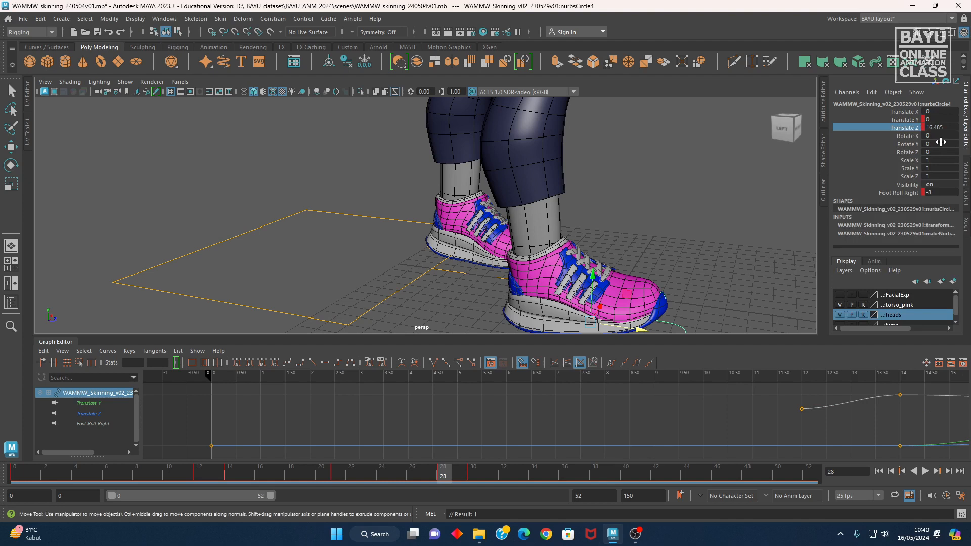
pyautogui.keyDown('alt'); pyautogui.moveTo(703, 238); pyautogui.dragTo(651, 284); pyautogui.keyUp('alt')
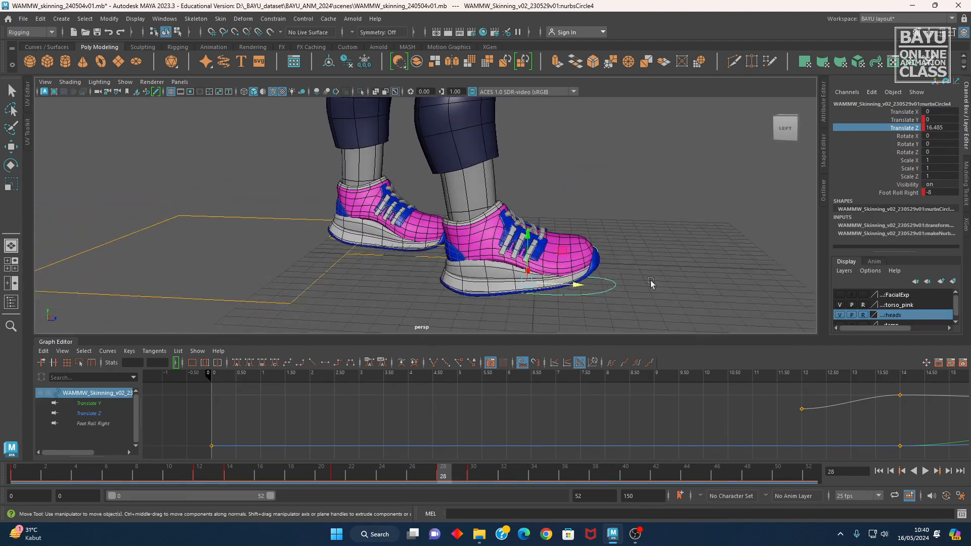
# - Compare the feet in the side view on frames 21 and 28, and set the right foot control's Translate Z to 0 on frame 28
pyautogui.click(342, 481)
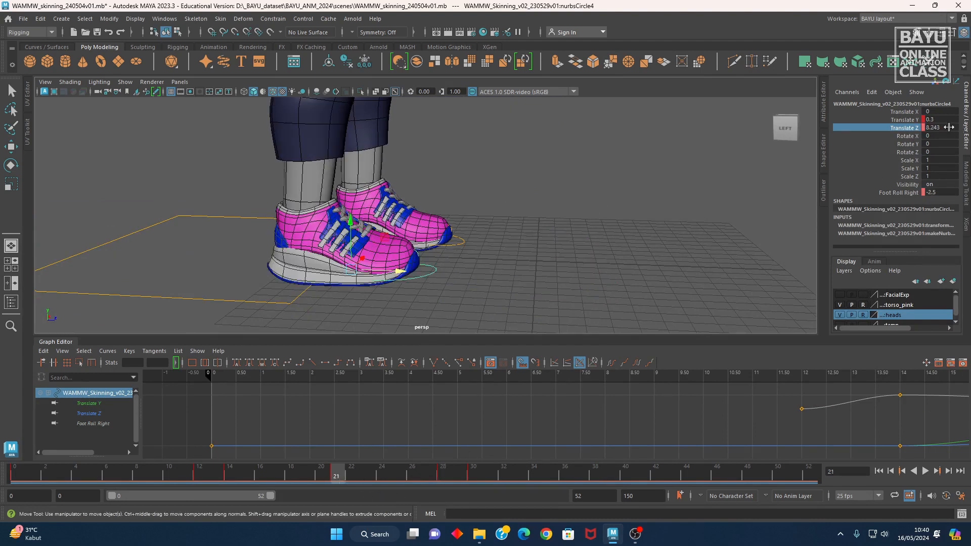
pyautogui.keyDown('alt'); pyautogui.moveTo(616, 245); pyautogui.dragTo(559, 256); pyautogui.keyUp('alt')
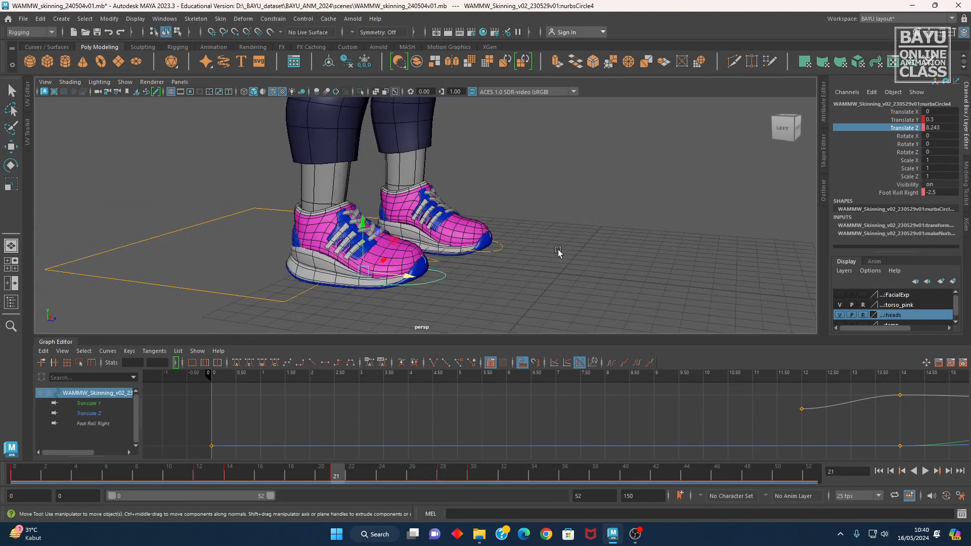
pyautogui.press('space')
pyautogui.press('space')
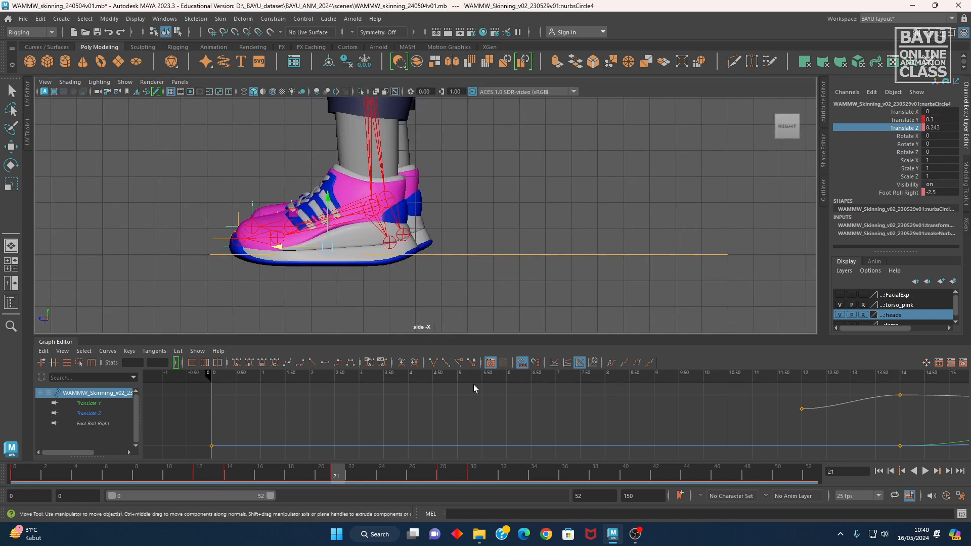
pyautogui.moveTo(348, 483); pyautogui.dragTo(440, 482)
pyautogui.press('w')
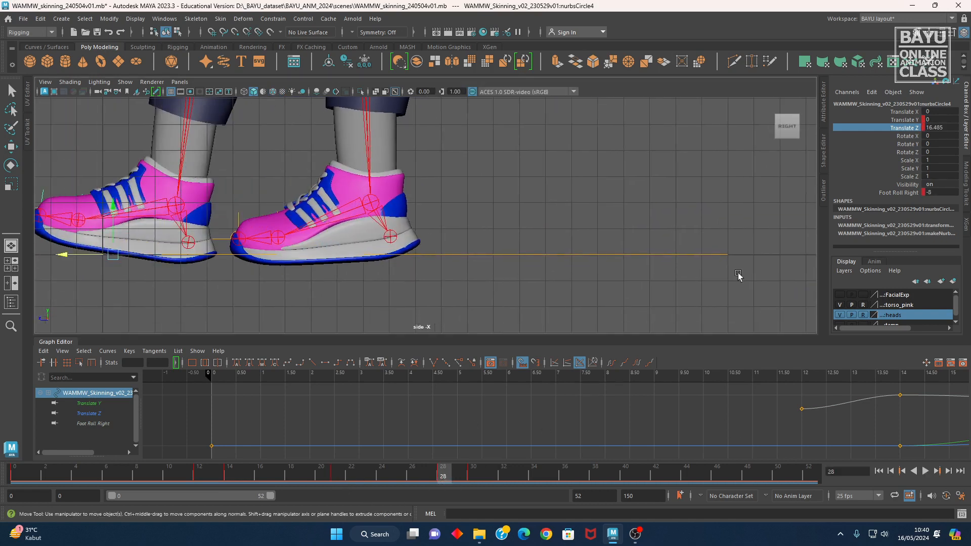
pyautogui.doubleClick(943, 128)
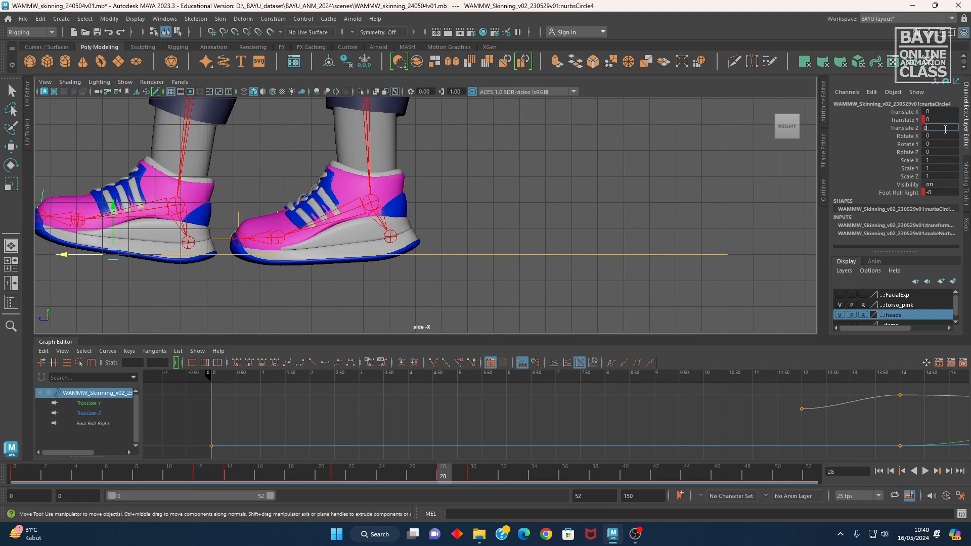
pyautogui.write('0')
pyautogui.press('Return')
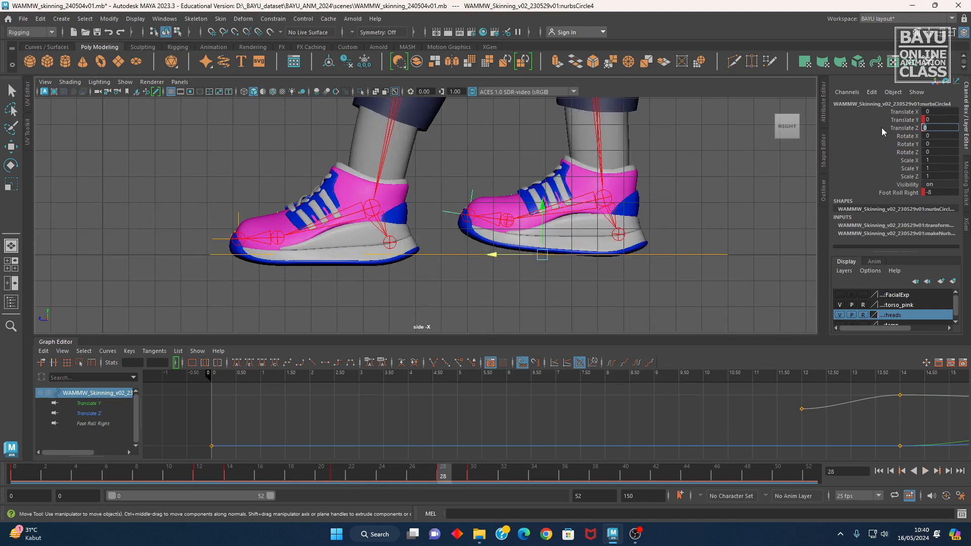